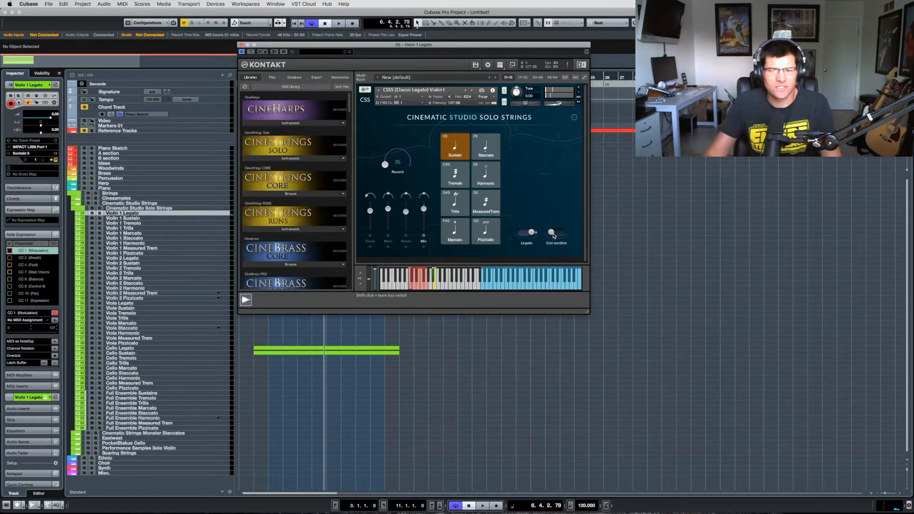
# Compare the Violin 1 Legato patch with Con sordino on and off, and close its instrument window.
pyautogui.click(553, 235)
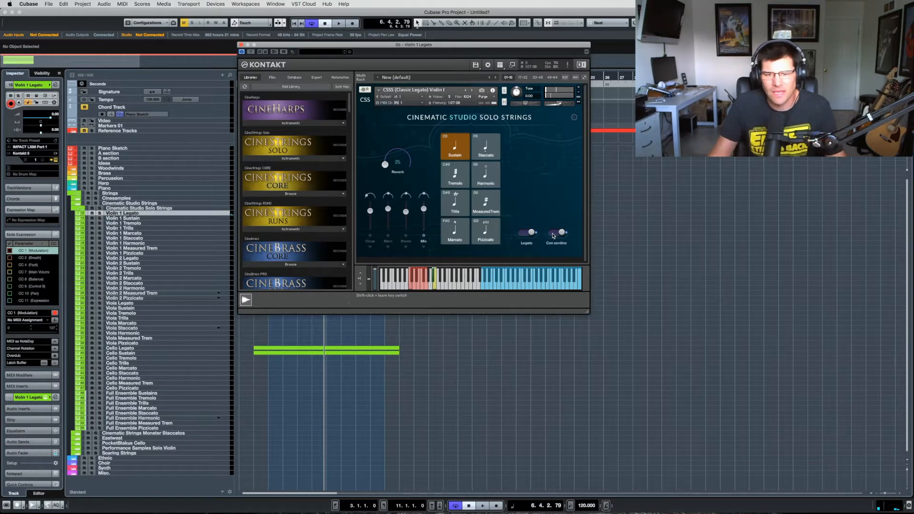
pyautogui.click(559, 235)
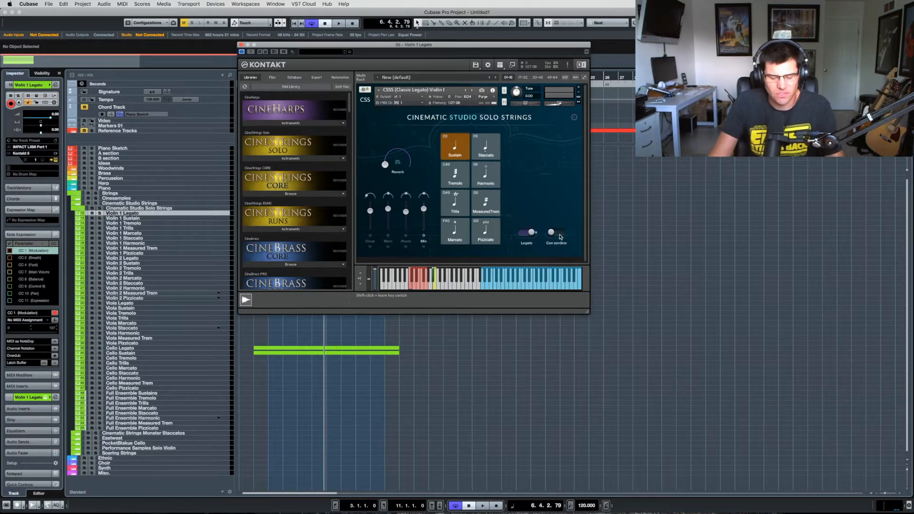
pyautogui.press('super+w')
# Open the Violin 1 Sustain instrument and try Advanced legato mode and Con sordino before returning the mode to Standard.
pyautogui.click(147, 218)
pyautogui.press('F11')
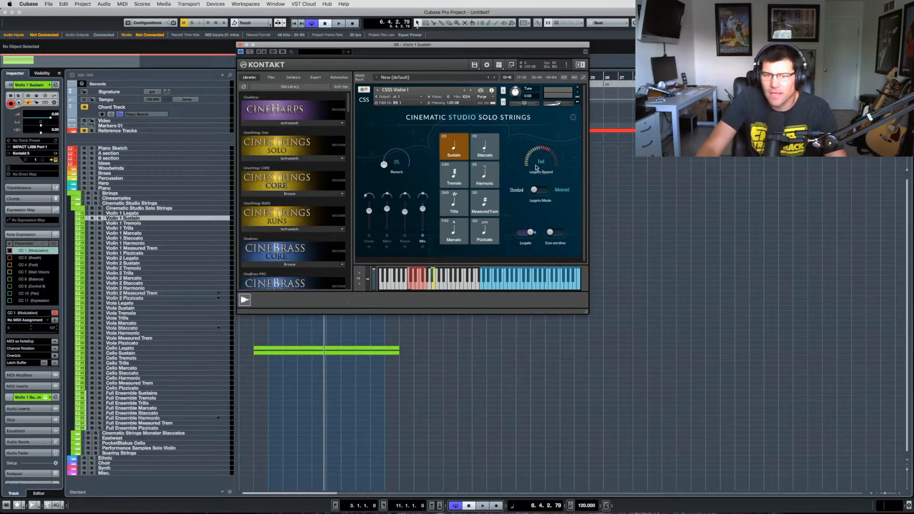
pyautogui.click(546, 191)
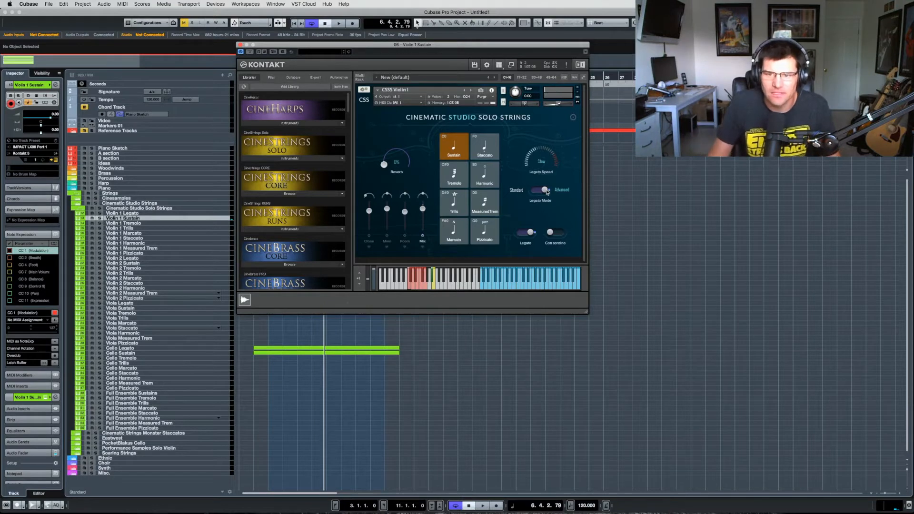
pyautogui.click(551, 233)
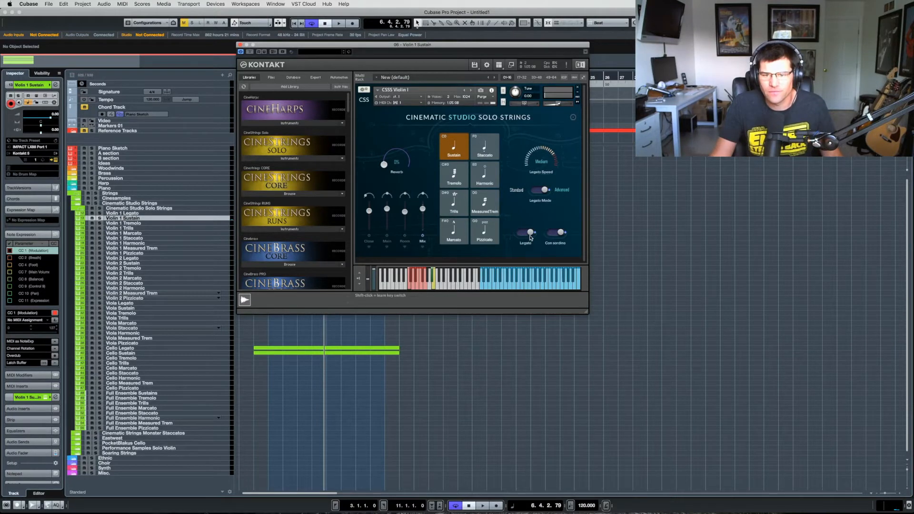
pyautogui.click(546, 190)
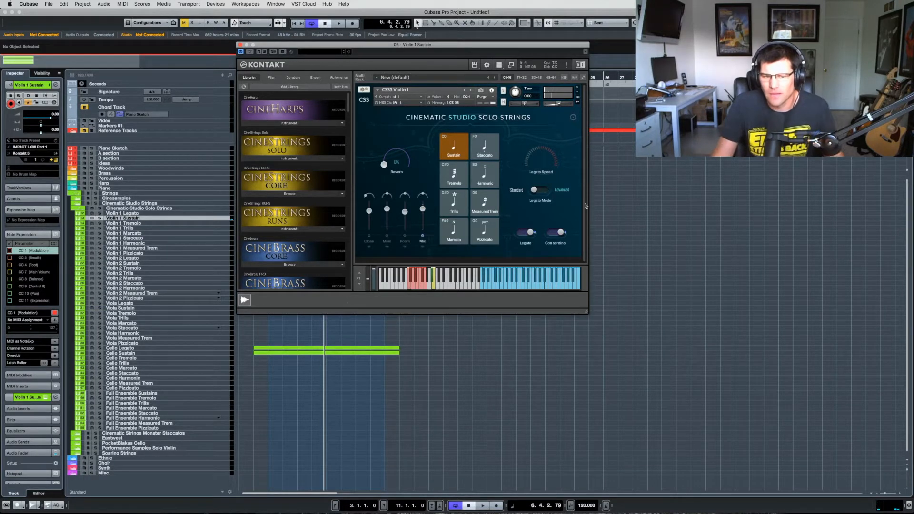
# Compare Violin 1 Sustain with Con sordino on and off, leave it off, and close the instrument.
pyautogui.click(556, 234)
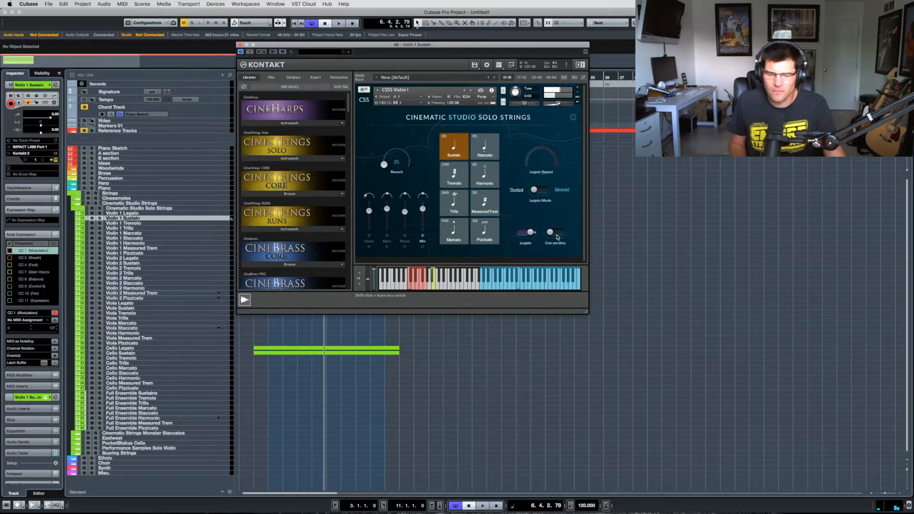
pyautogui.click(557, 237)
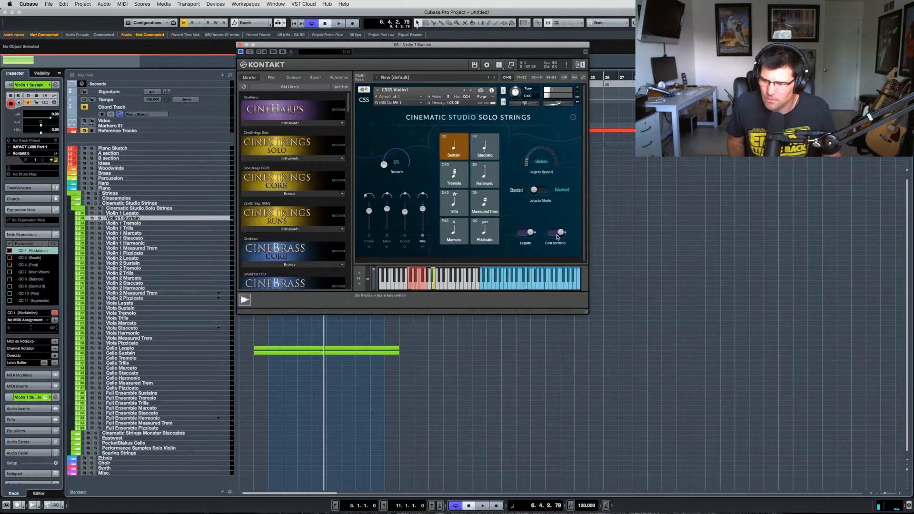
pyautogui.click(558, 237)
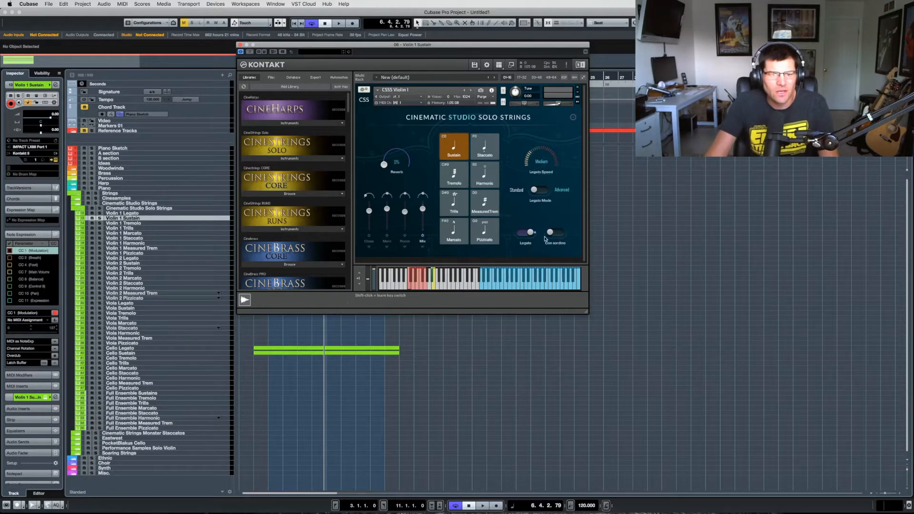
pyautogui.press('super+w')
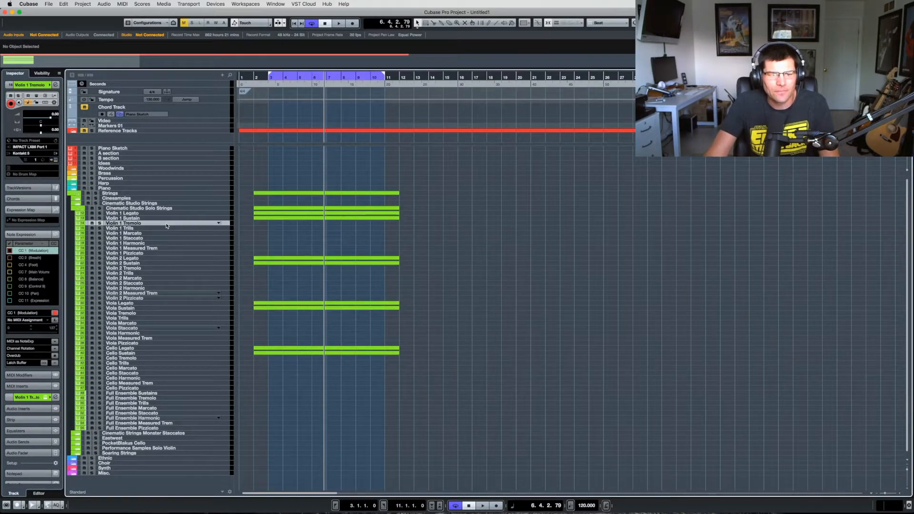
# Review the Violin 1 Tremolo and Violin 1 Trills instruments.
pyautogui.hotkey('alt', 'shift', 'i')
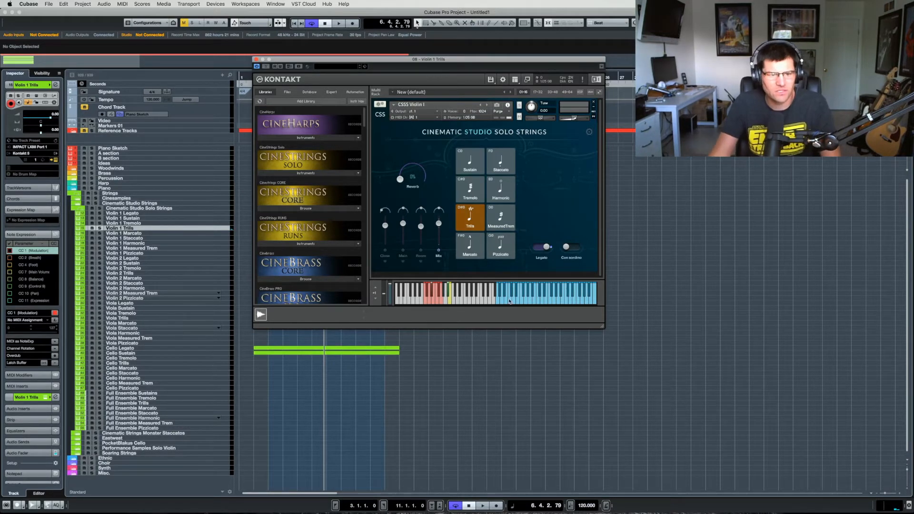
pyautogui.press('super+w')
# Open the Violin 1 Marcato instrument and compare it with Spiccato Overlay off and on, leaving it on.
pyautogui.click(158, 234)
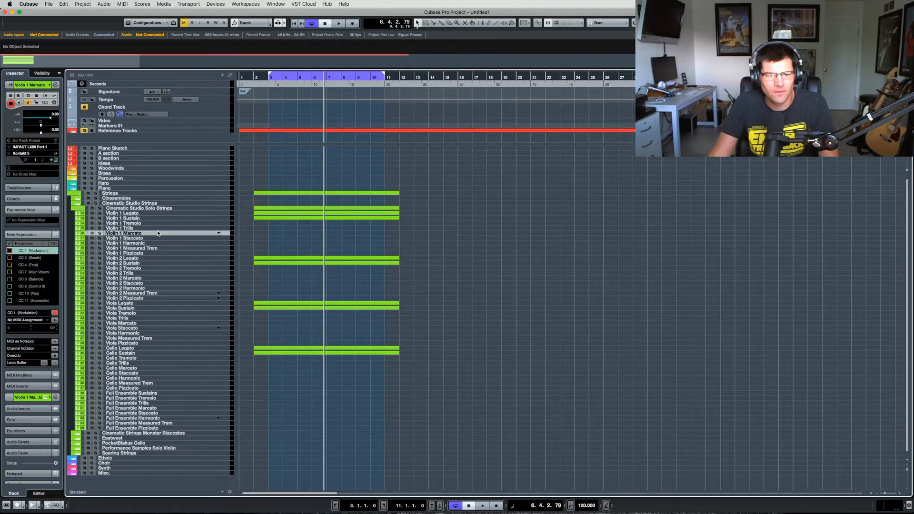
pyautogui.press('e')
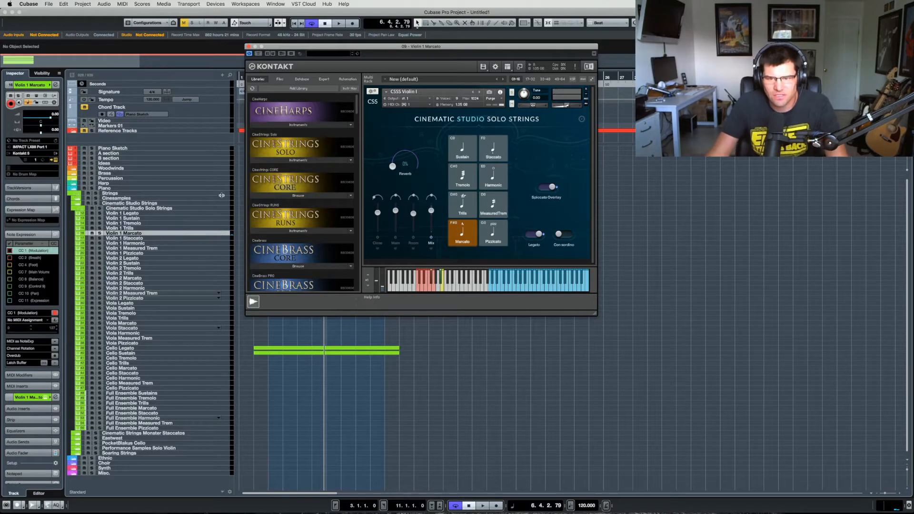
pyautogui.click(553, 188)
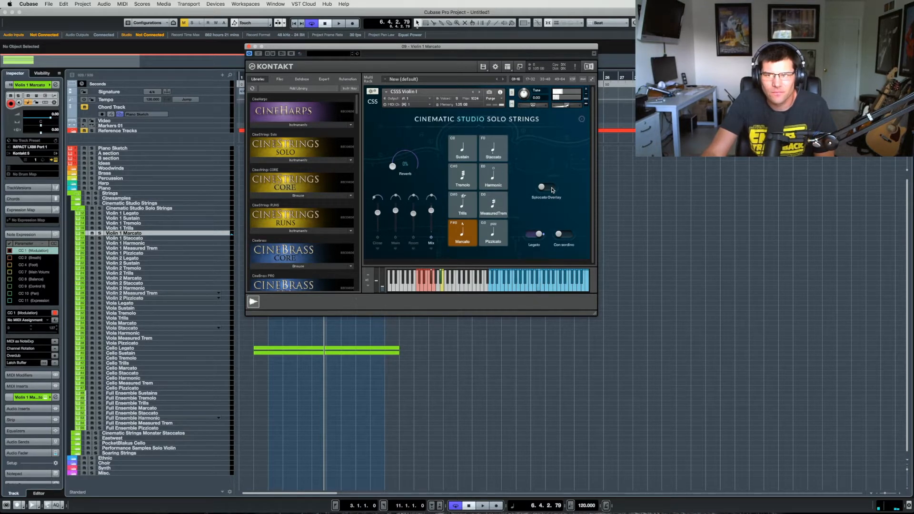
pyautogui.click(552, 190)
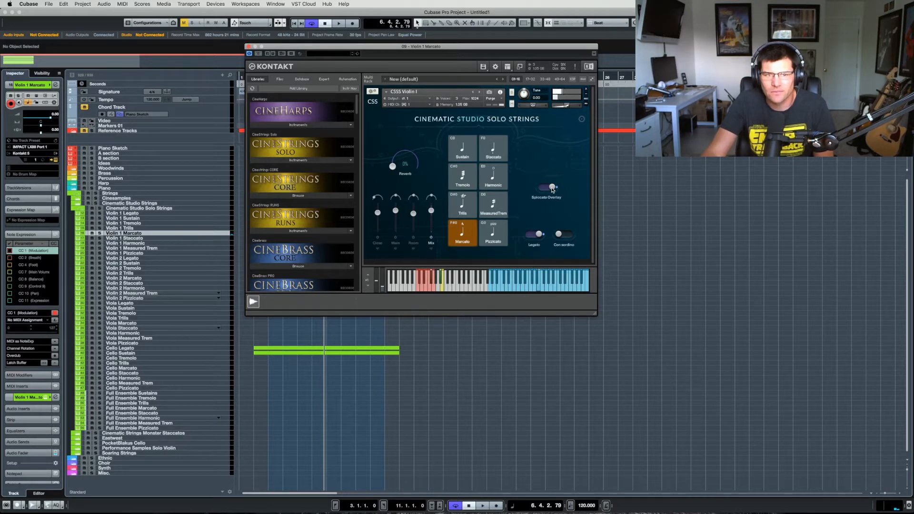
pyautogui.click(553, 190)
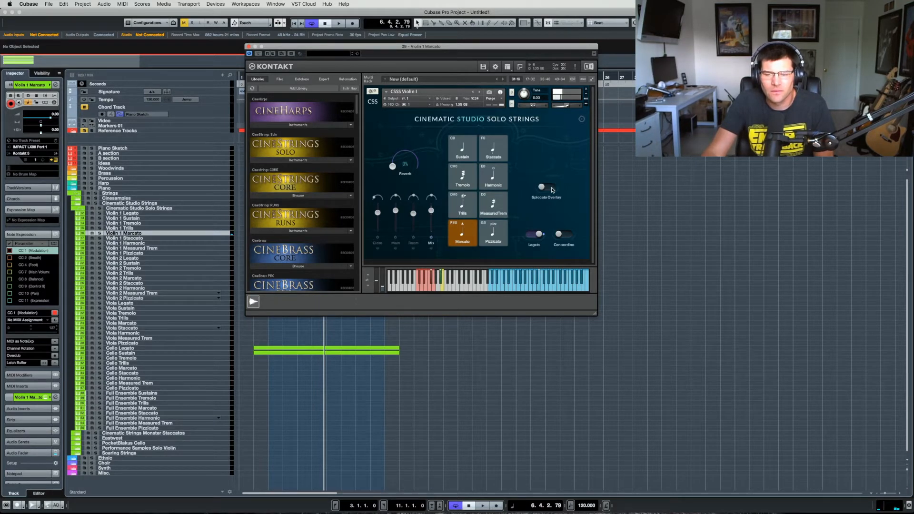
pyautogui.click(553, 190)
# Audition Con sordino on the Violin 1 Marcato patch, turn Legato off, and close the instrument.
pyautogui.click(561, 234)
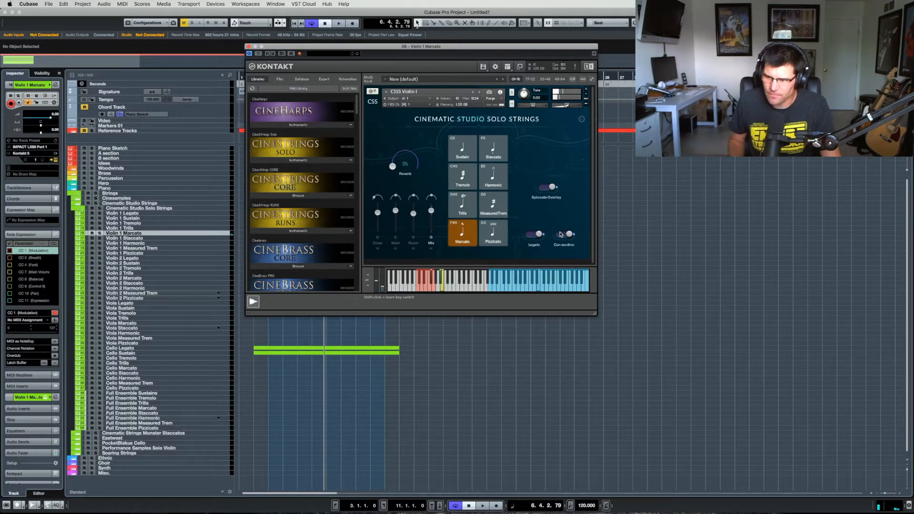
pyautogui.click(561, 234)
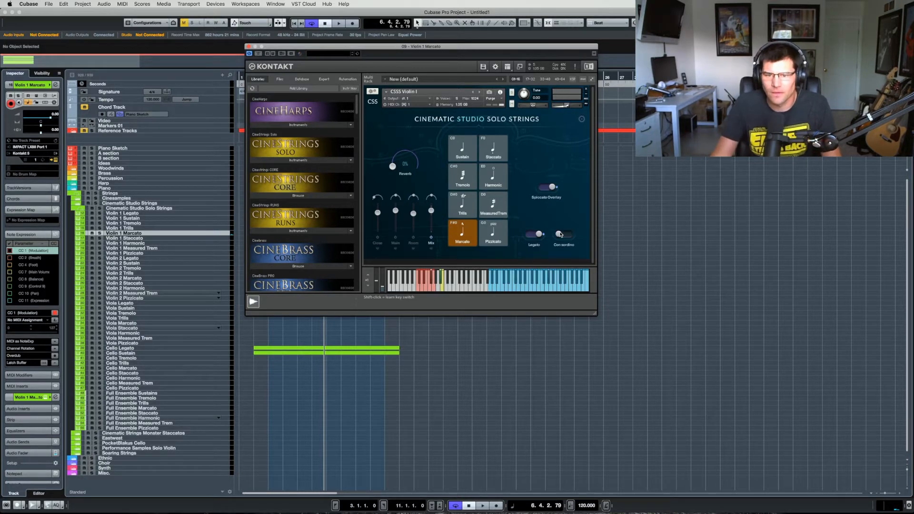
pyautogui.click(534, 235)
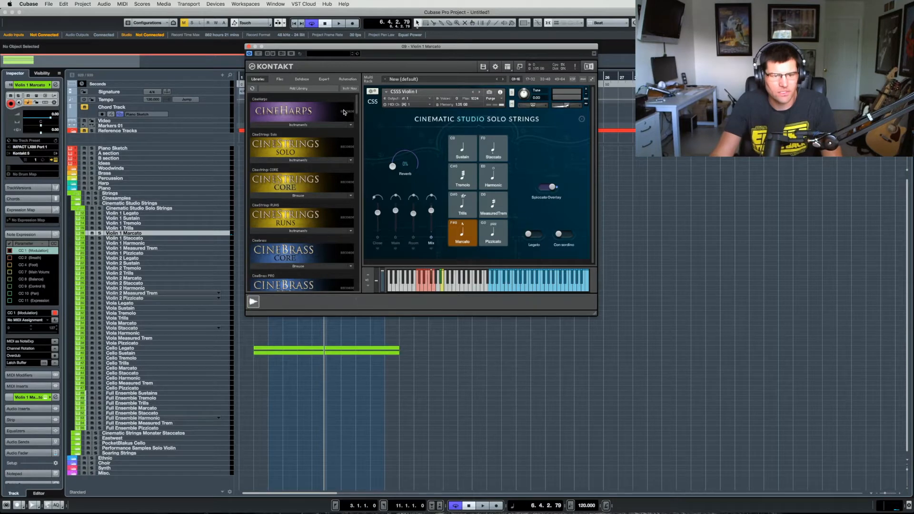
pyautogui.press('super+w')
# Review the Violin 1 Staccato instrument and its short-note types, and the Violin 1 Harmonic instrument.
pyautogui.click(129, 239)
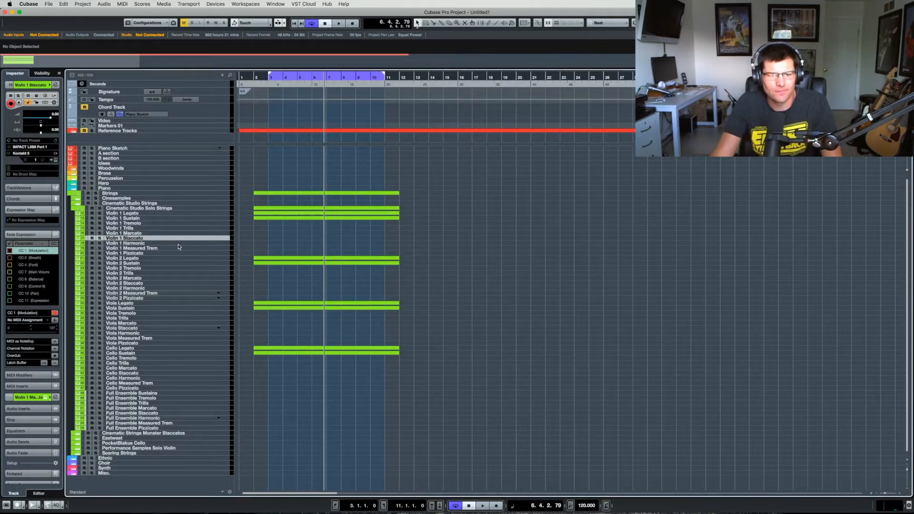
pyautogui.press('e')
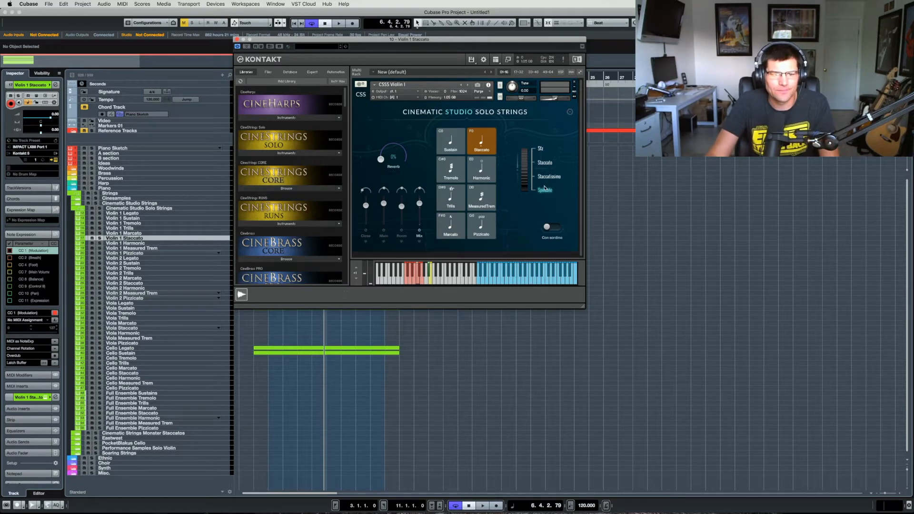
pyautogui.press('super+w')
pyautogui.click(159, 244)
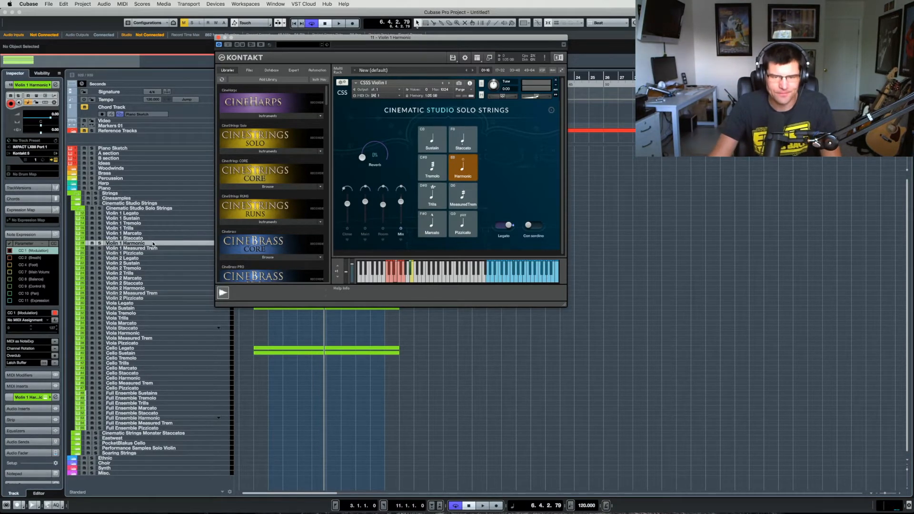
# Open the Violin 1 Measured Trem instrument, compare Sync to host on and off, and close it.
pyautogui.click(164, 249)
pyautogui.click(139, 248)
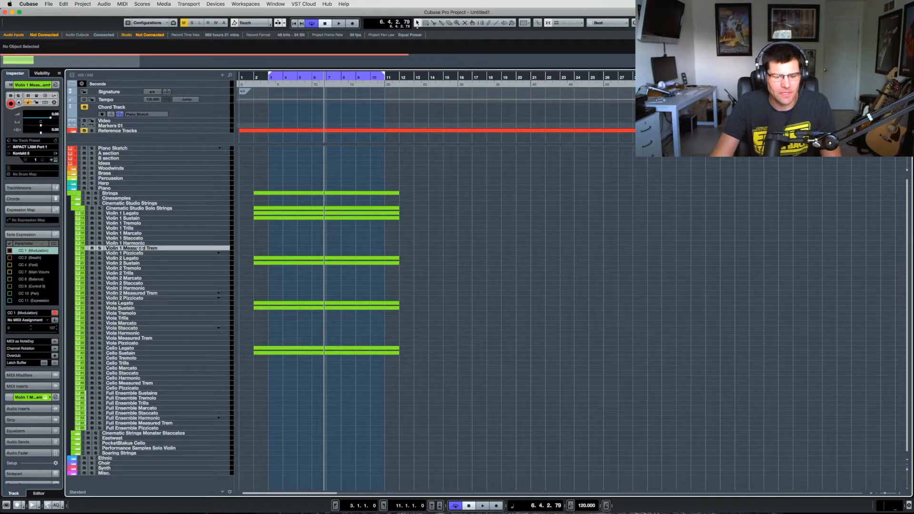
pyautogui.press('e')
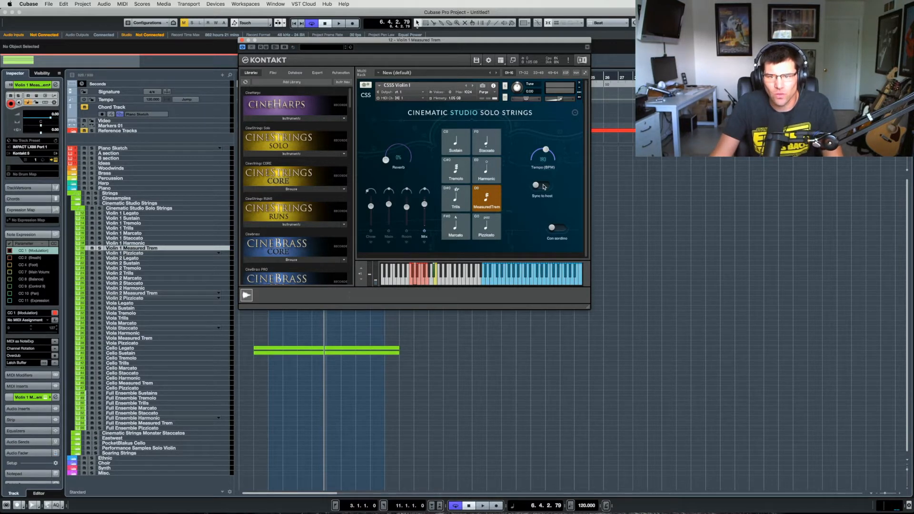
pyautogui.click(543, 186)
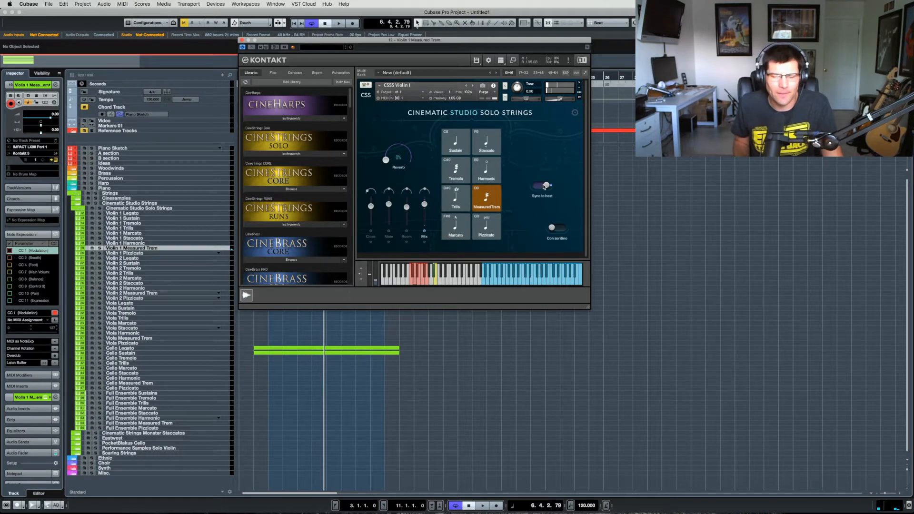
pyautogui.click(544, 187)
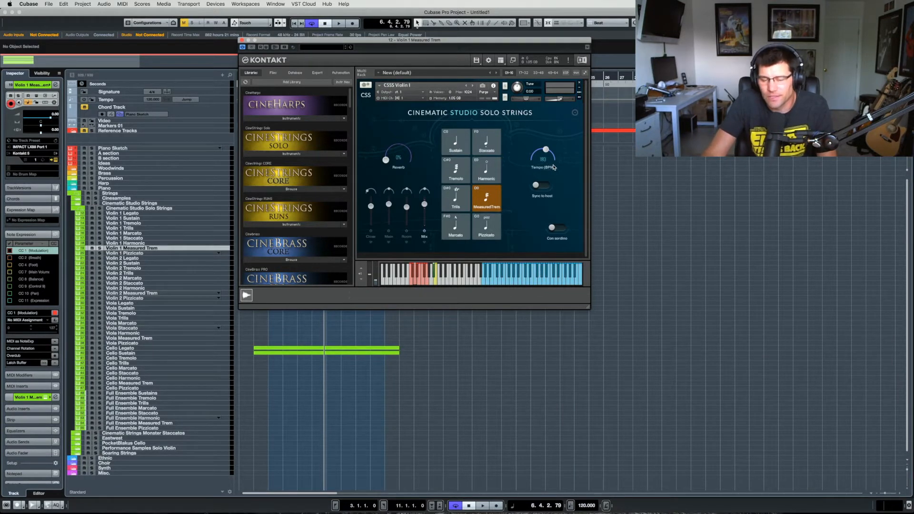
pyautogui.press('super+w')
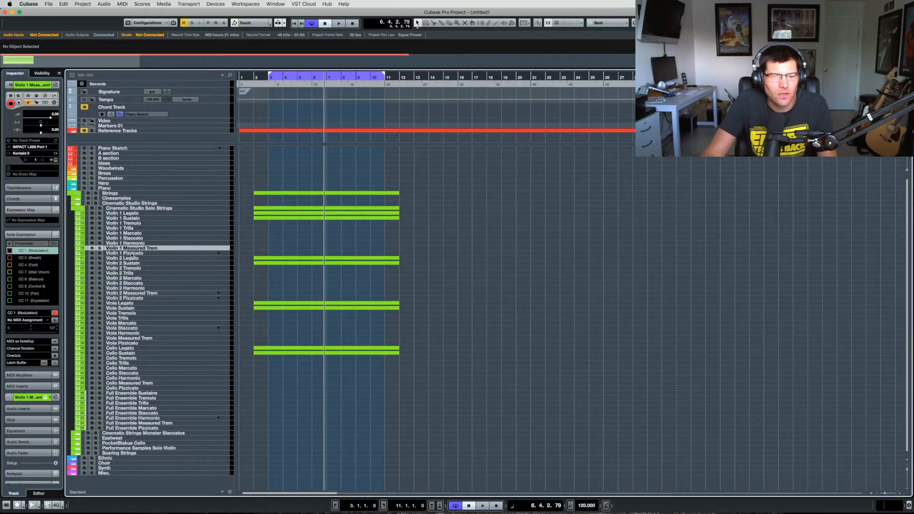
# Open the Violin 1 Pizzicato instrument, review its Pizzicato, Bartok Snap and Col Legno options, and close it.
pyautogui.click(135, 254)
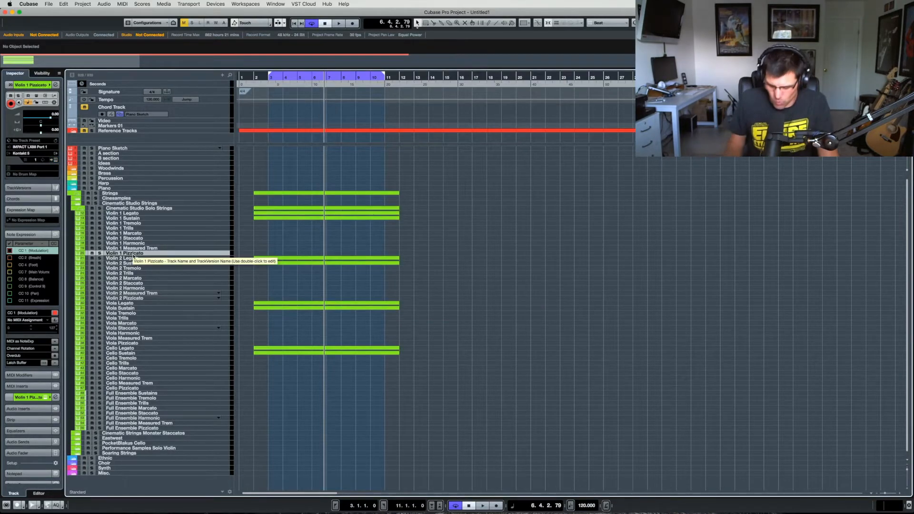
pyautogui.press('e')
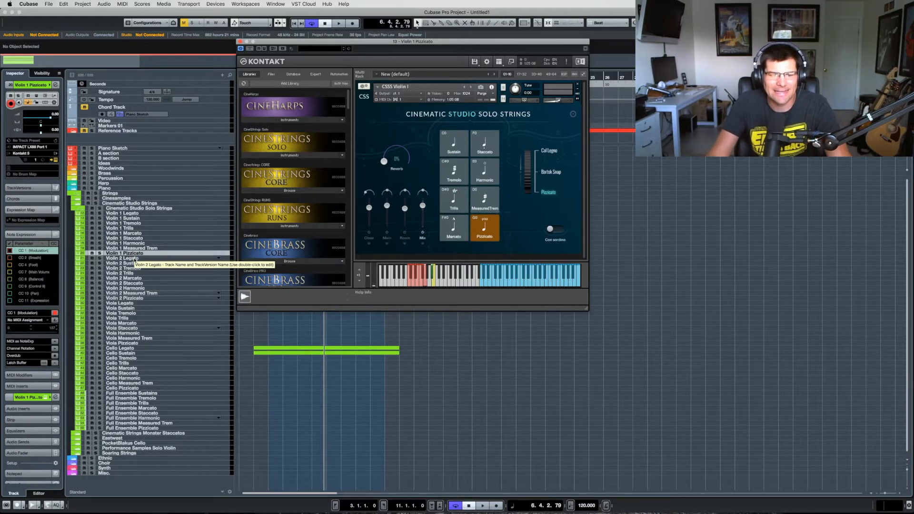
pyautogui.click(135, 259)
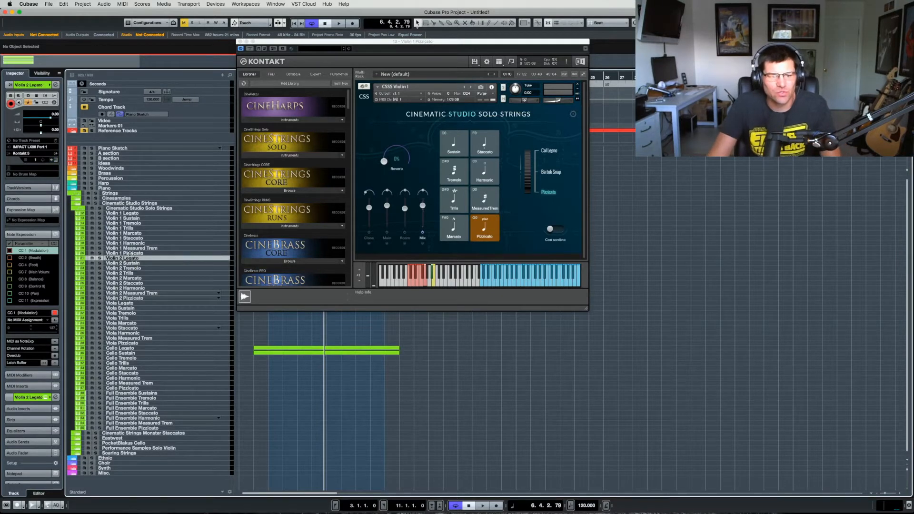
pyautogui.click(127, 254)
pyautogui.press('super+w')
# Open the Violin 2 Legato track's instrument to audition the Classic Legato patch, and close it.
pyautogui.click(127, 259)
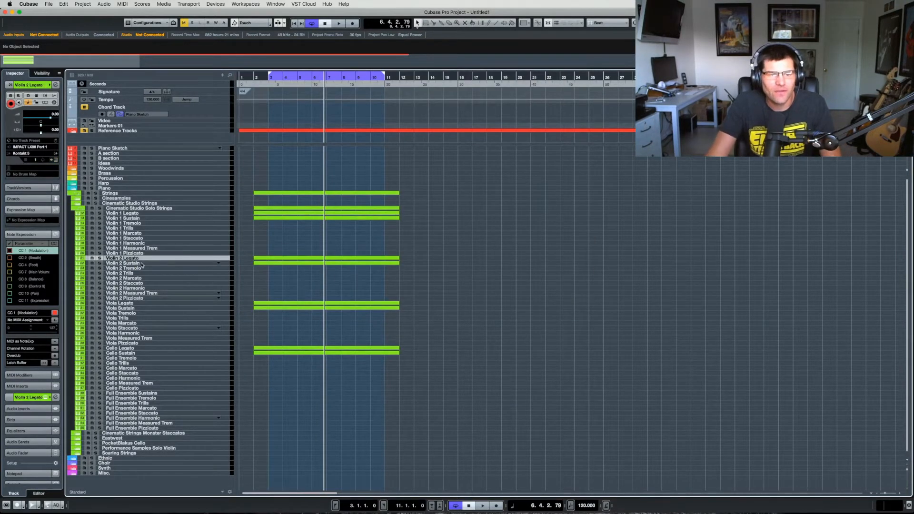
pyautogui.press('e')
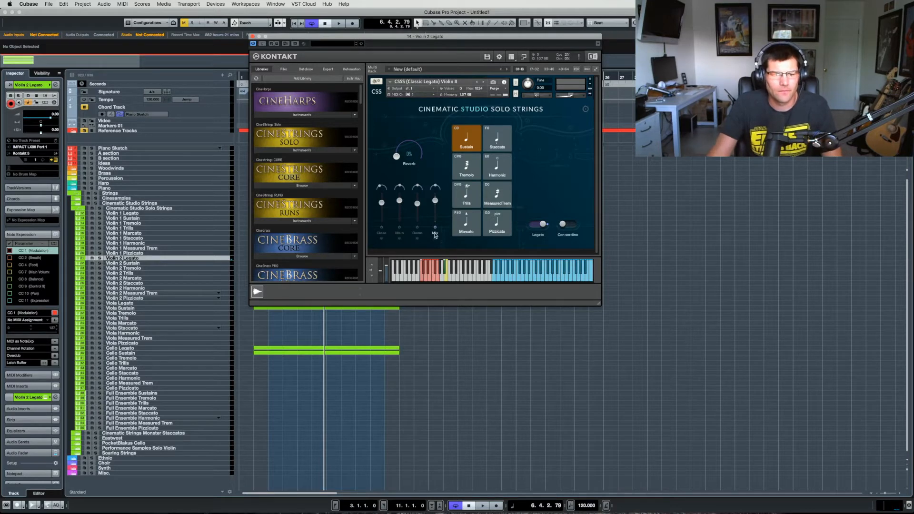
pyautogui.press('super+w')
# Open the Violin 2 Sustain track's instrument to audition its sustain patch, and close it.
pyautogui.click(135, 263)
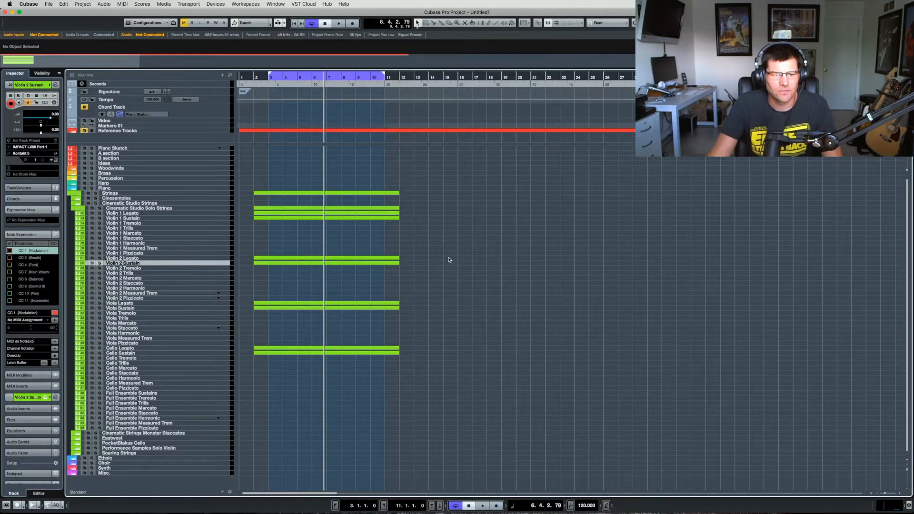
pyautogui.press('e')
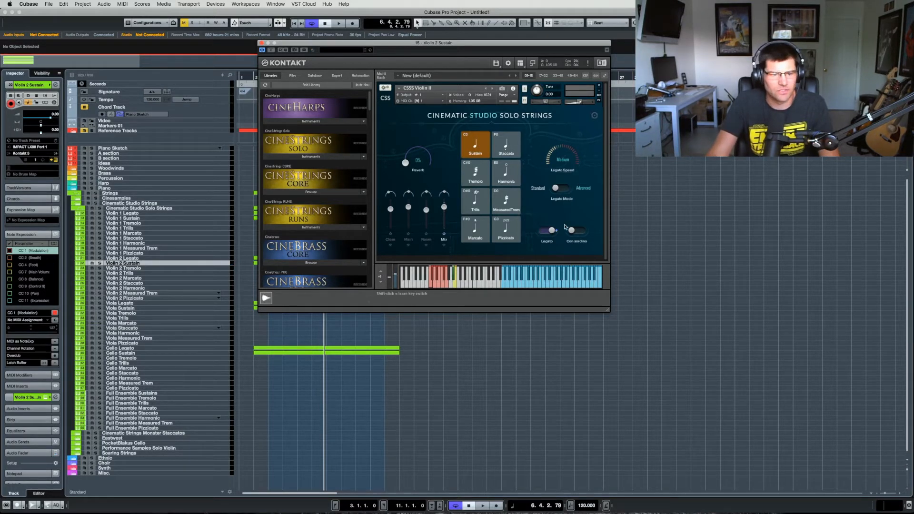
pyautogui.press('super+w')
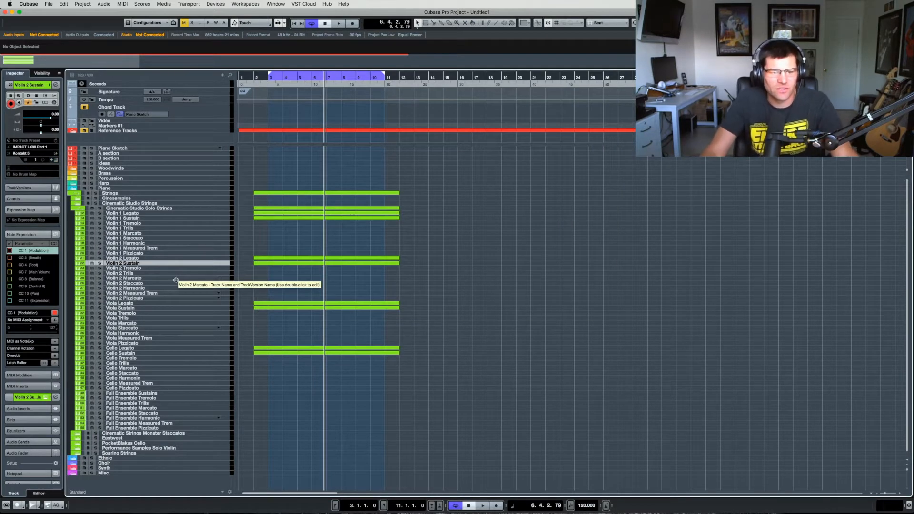
# Audition the Viola Legato, Viola Sustain, Cello Legato, Cello Pizzicato and Cello Staccato tracks in turn.
pyautogui.click(134, 304)
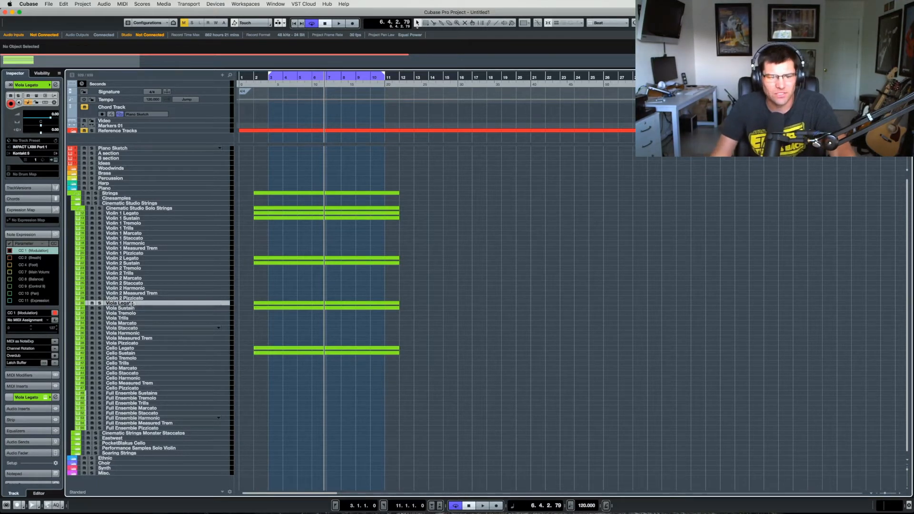
pyautogui.click(132, 308)
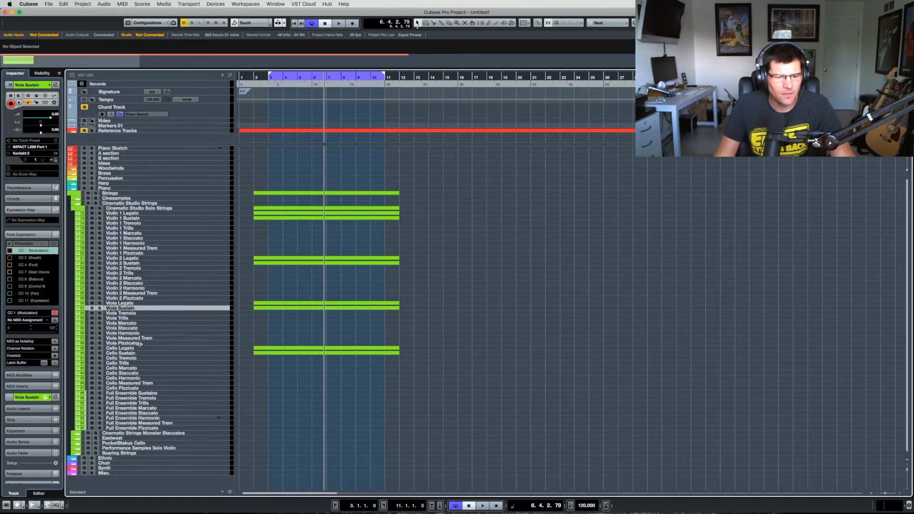
pyautogui.click(135, 349)
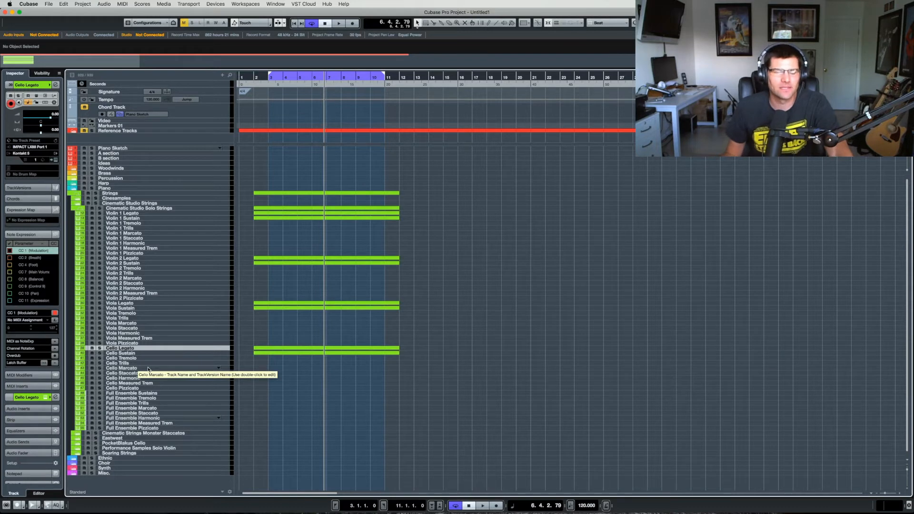
pyautogui.click(137, 389)
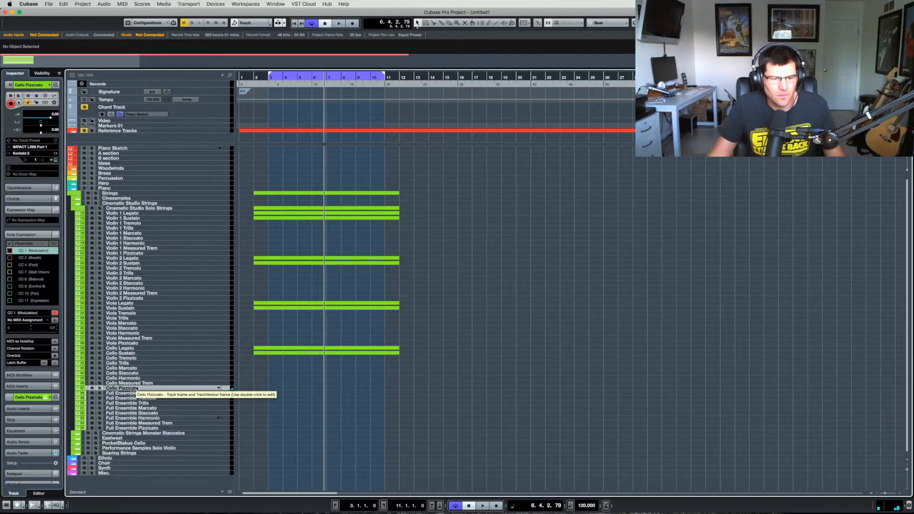
pyautogui.click(138, 374)
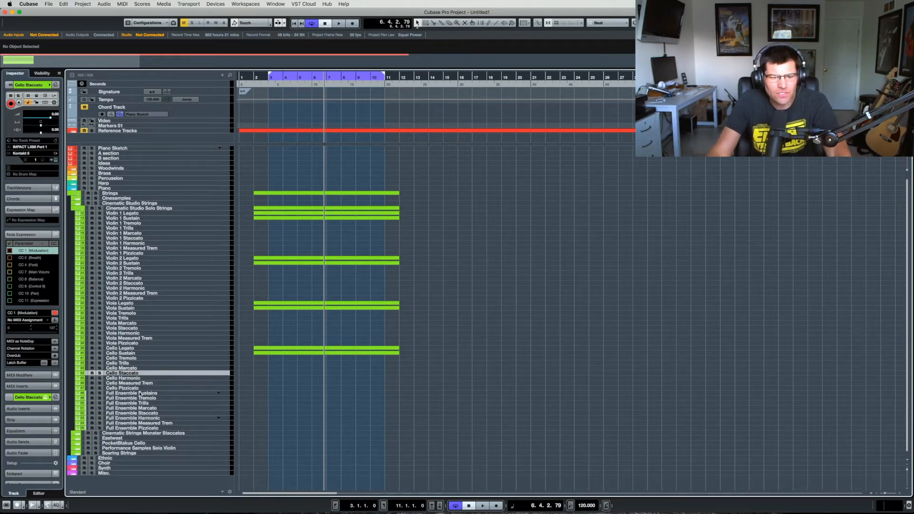
# Open the Full Ensemble Sustains instrument, browse the Cinematic Studio Solo Strings patches inside and outside the Classic Legato folder, and close it.
pyautogui.click(140, 393)
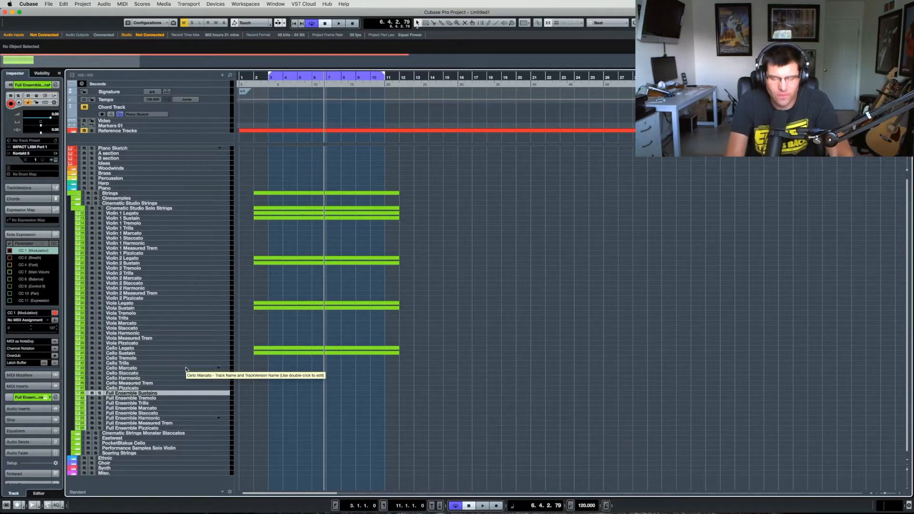
pyautogui.press('Return')
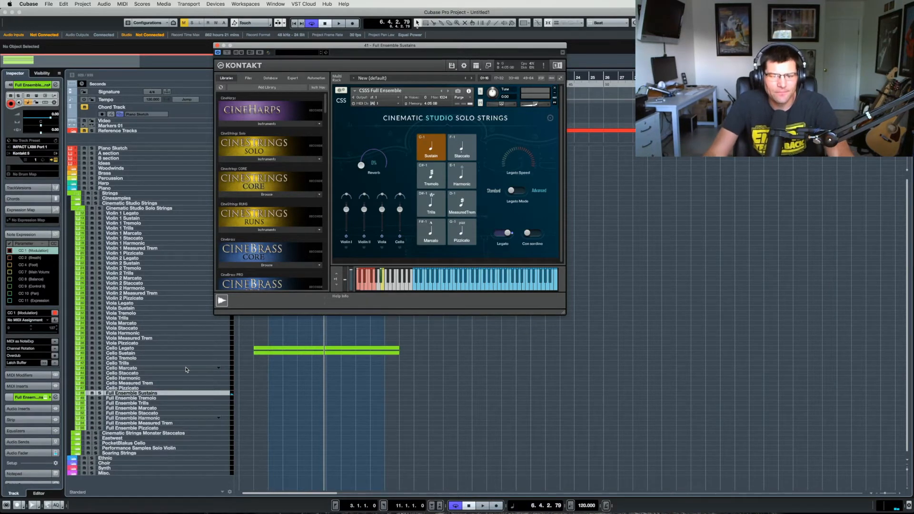
pyautogui.scroll(-3, 277, 252)
pyautogui.scroll(-3, 277, 252)
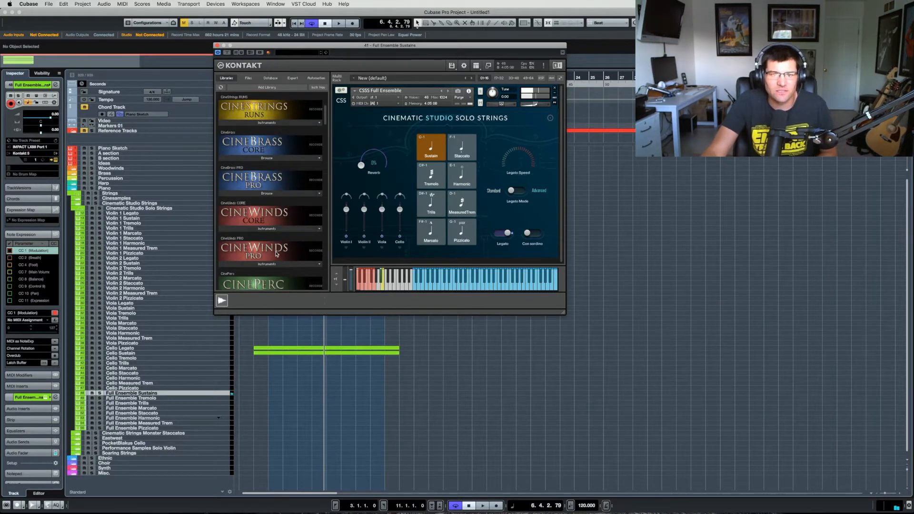
pyautogui.scroll(-10, 273, 251)
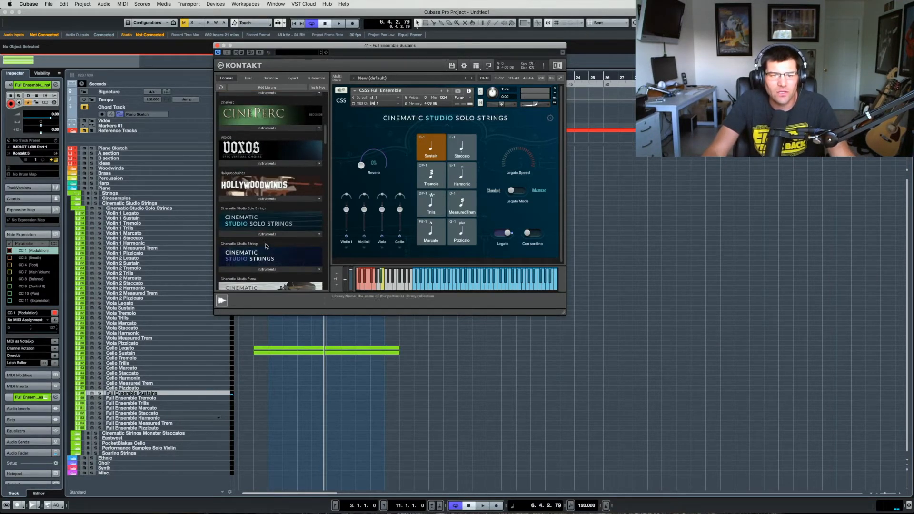
pyautogui.click(266, 234)
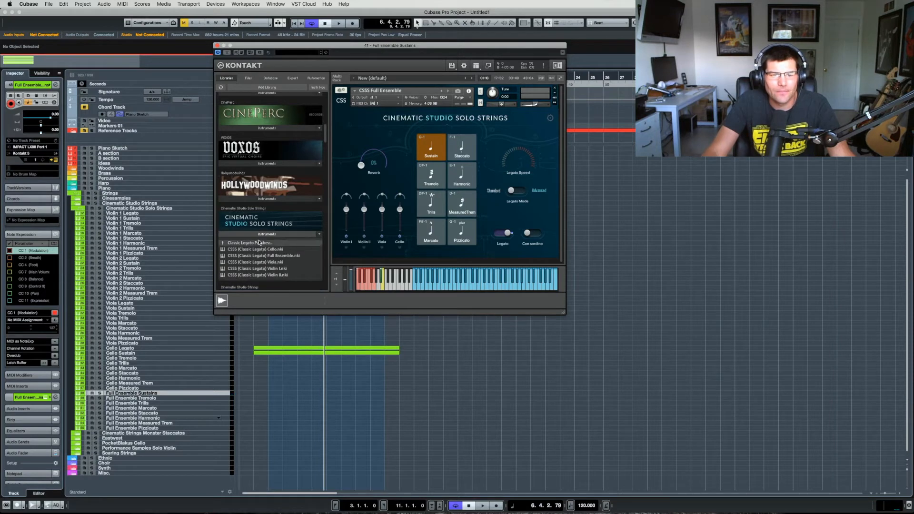
pyautogui.click(259, 243)
pyautogui.scroll(-1, 259, 257)
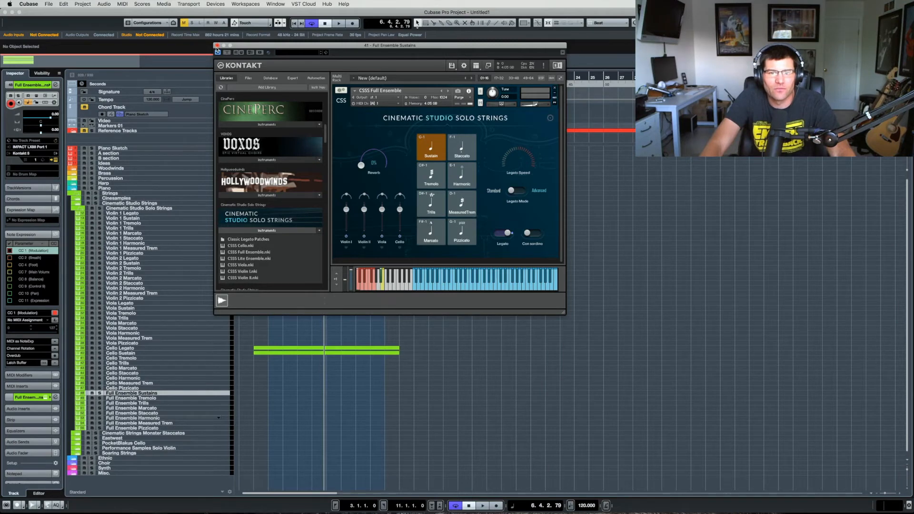
pyautogui.click(217, 46)
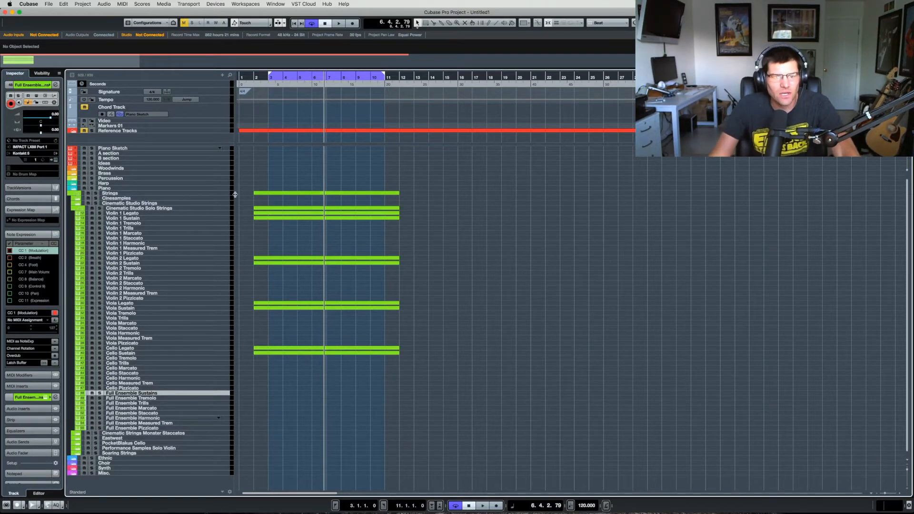
# Open and close the Violin 1 Legato and Violin 1 Sustain instruments in turn to compare their Classic Legato and standard patches.
pyautogui.click(147, 215)
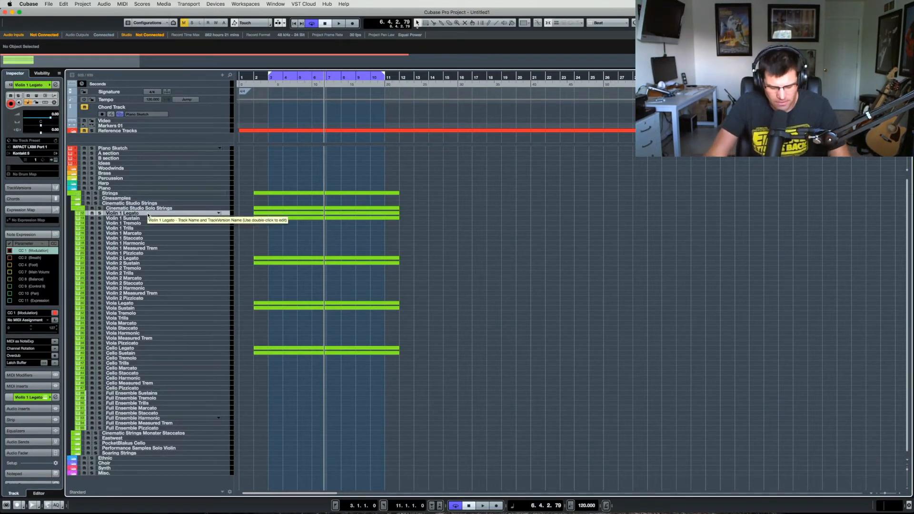
pyautogui.press('e')
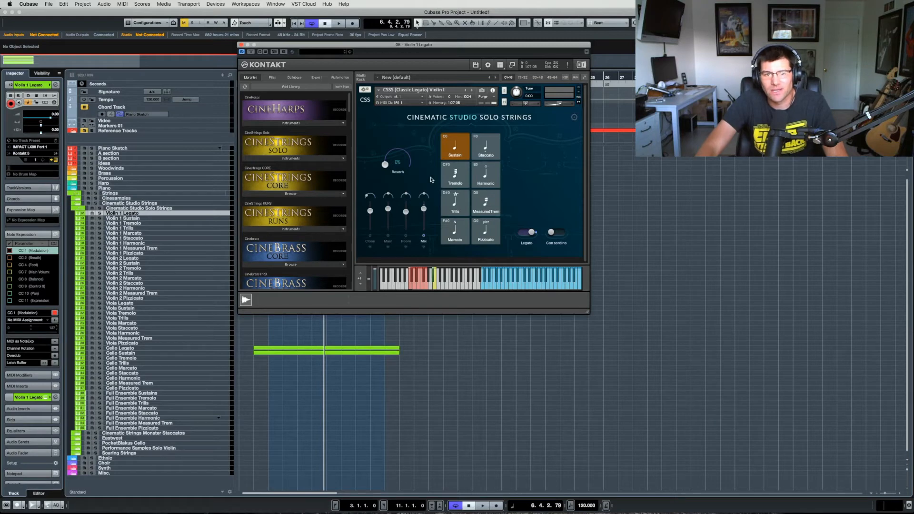
pyautogui.click(242, 45)
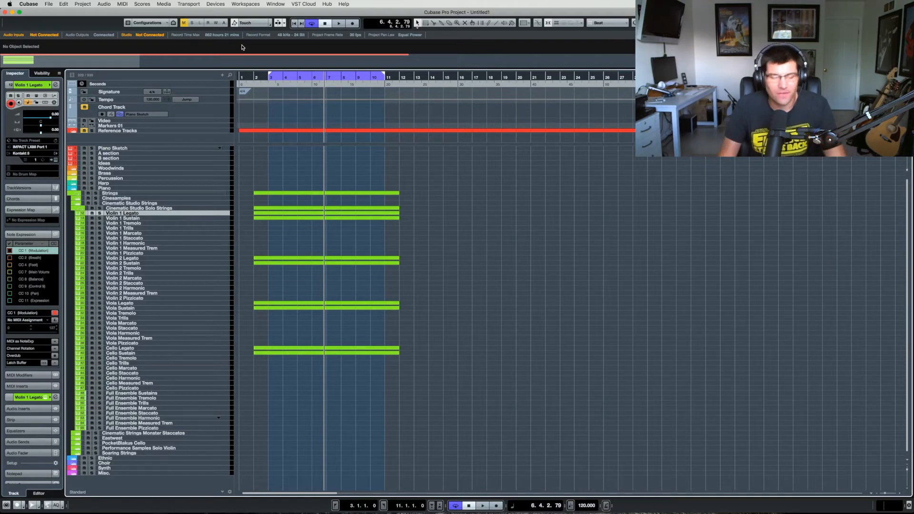
pyautogui.press('Down')
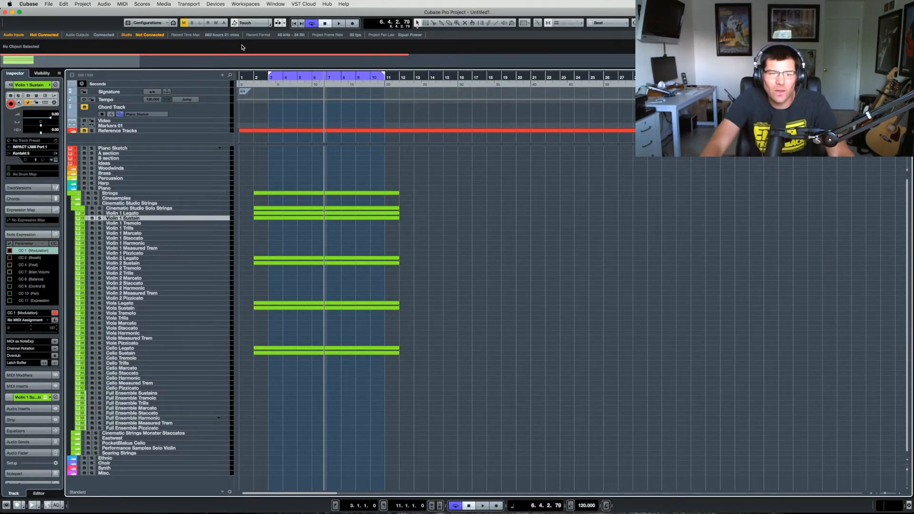
pyautogui.press('e')
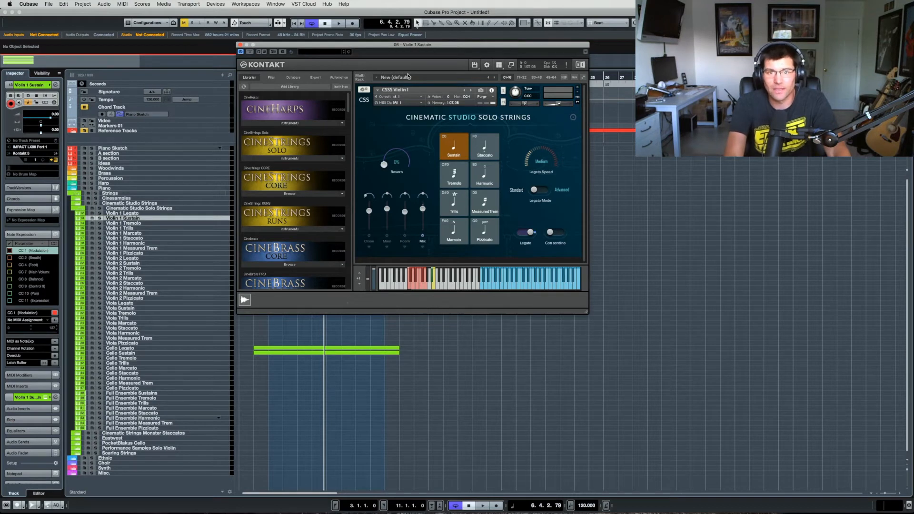
pyautogui.press('super+w')
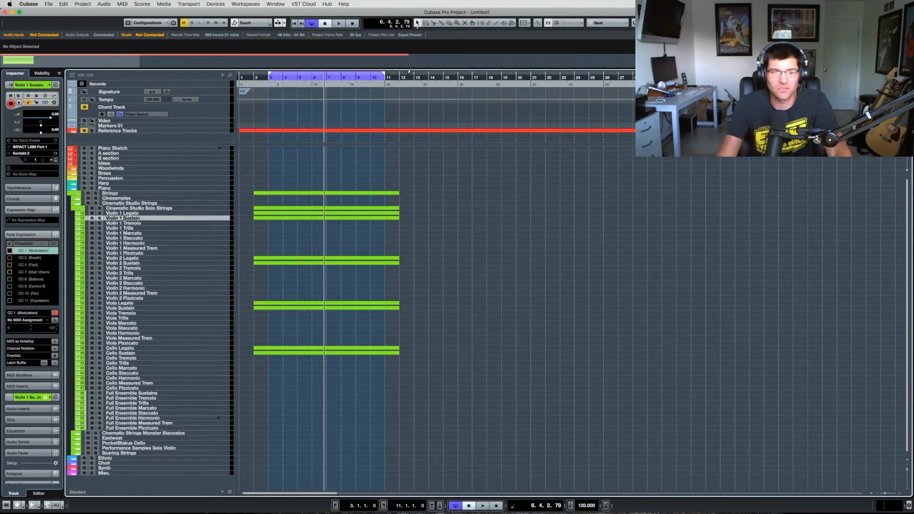
# Open the Violin 1 Tremolo track's instrument to review its Tremolo articulation, and close it.
pyautogui.click(126, 224)
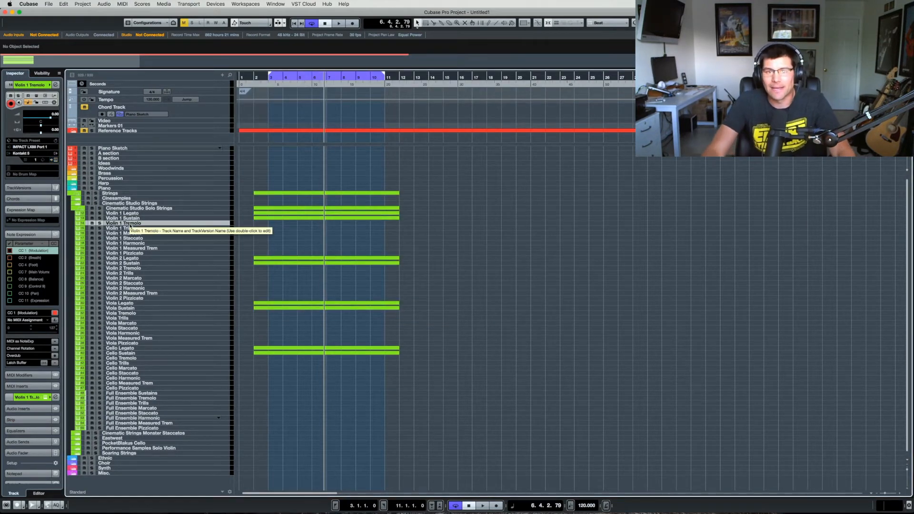
pyautogui.press('e')
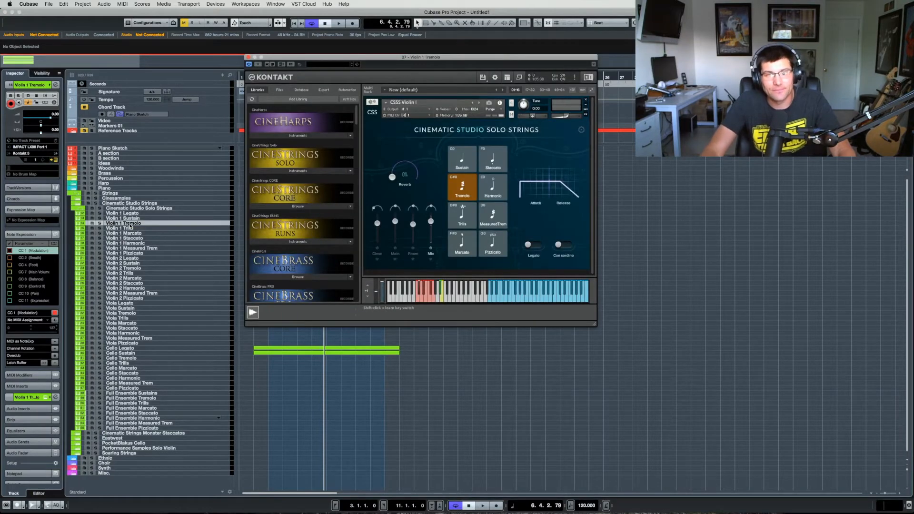
pyautogui.press('e')
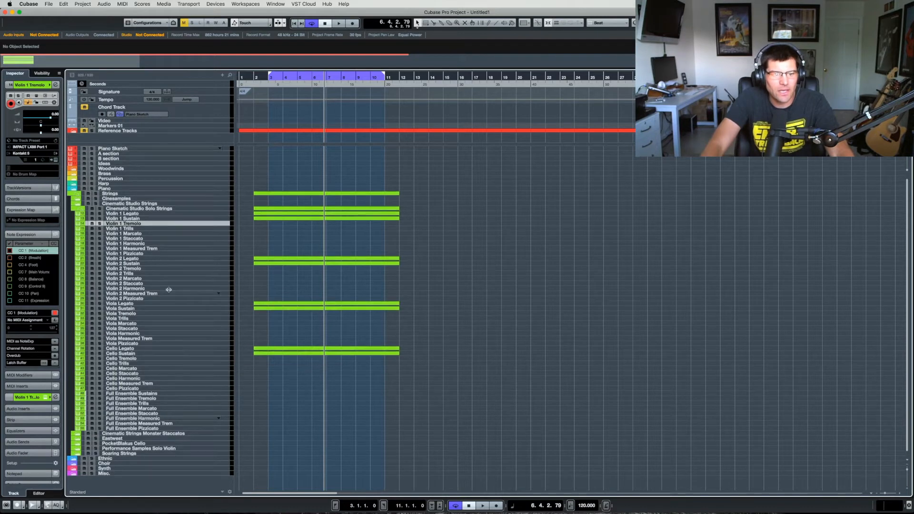
# Select the whole range of solo string tracks from Violin 1 Legato through Full Ensemble Pizzicato.
pyautogui.click(137, 428)
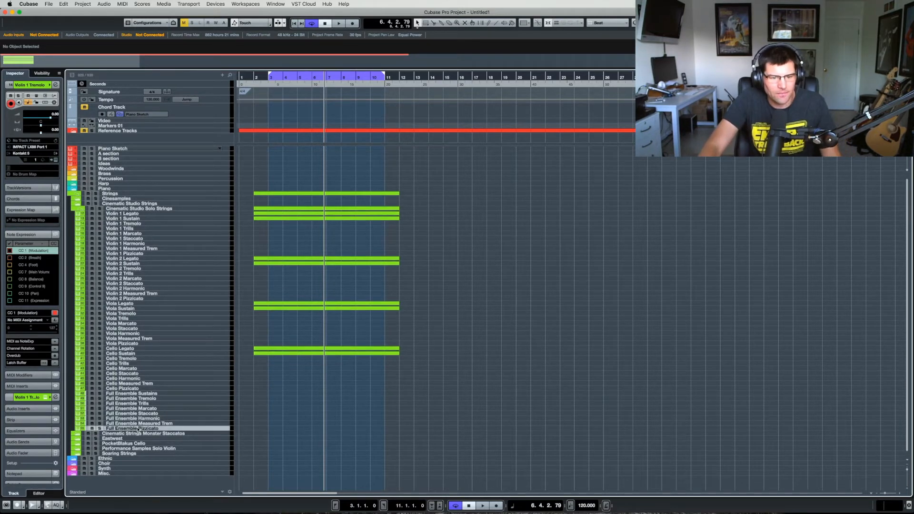
pyautogui.keyDown('shift'); pyautogui.click(119, 214); pyautogui.keyUp('shift')
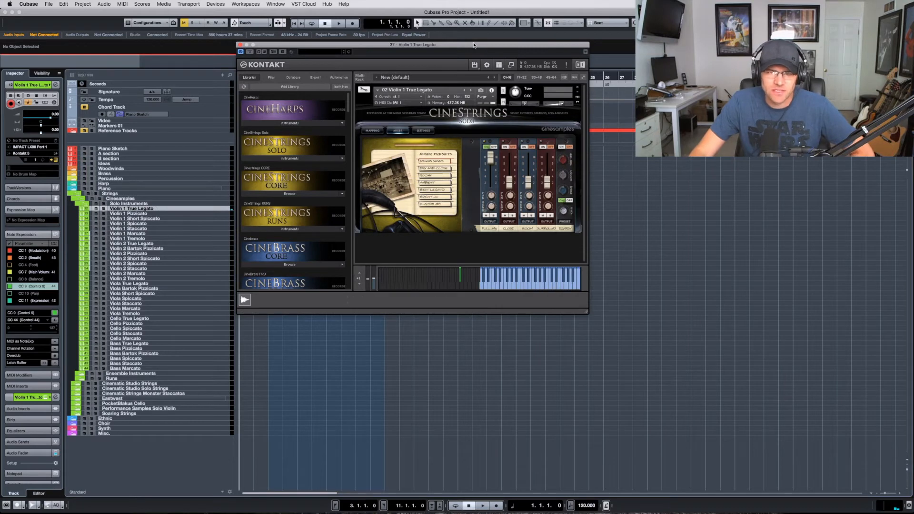
# Reposition the Violin 1 True Legato instrument window and review the CineStrings Solo Mapping, Settings and Mixer pages.
pyautogui.moveTo(474, 46); pyautogui.dragTo(490, 63)
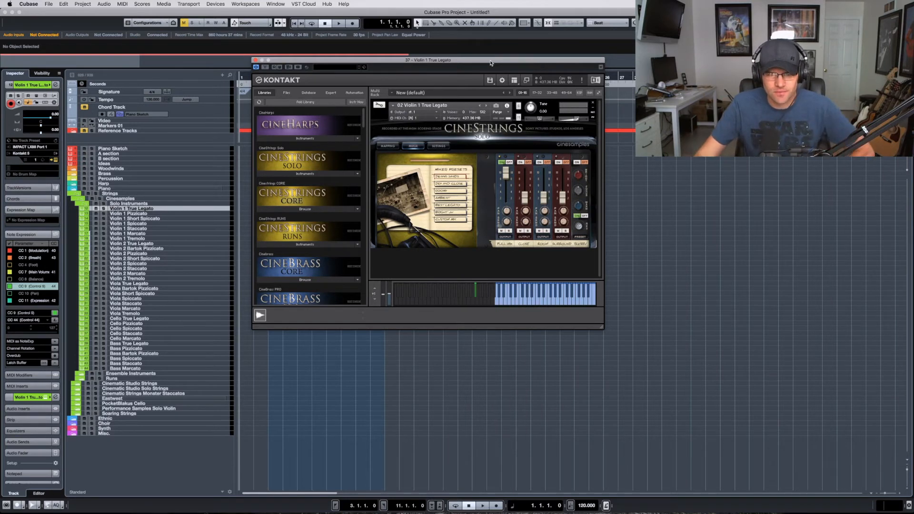
pyautogui.click(389, 146)
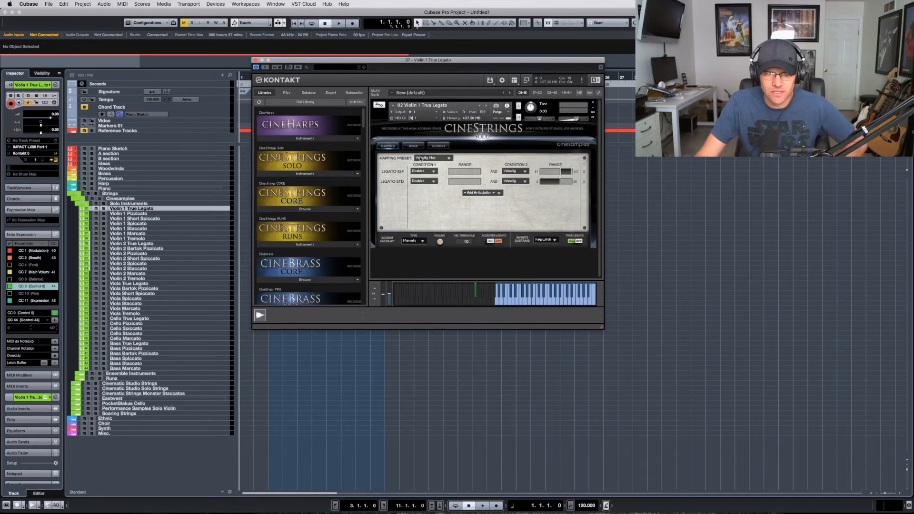
pyautogui.click(437, 147)
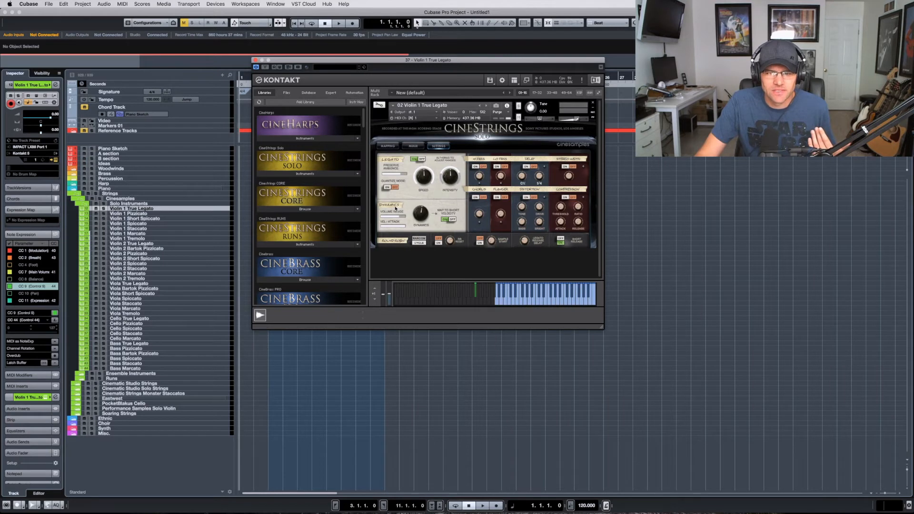
pyautogui.click(413, 147)
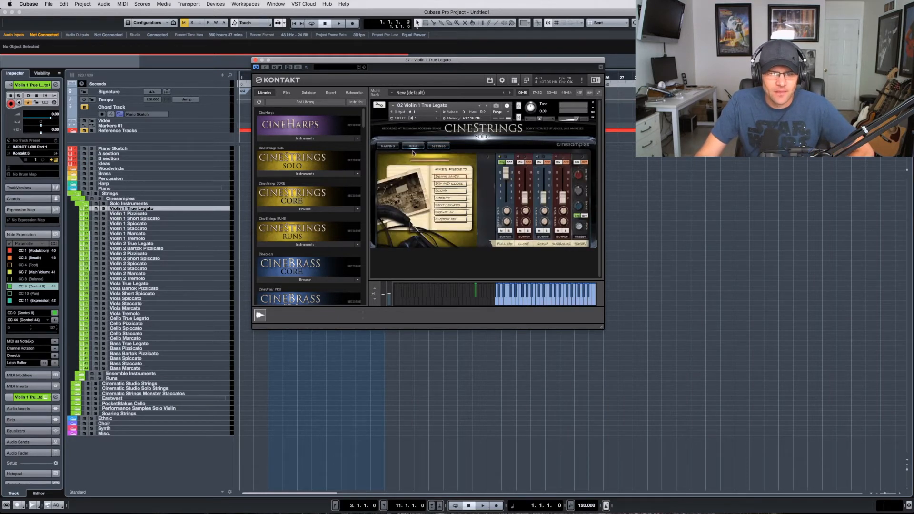
# Browse the CineStrings Solo library's instruments, including the Extra Patches and Split Patches folders, and collapse the list.
pyautogui.click(294, 174)
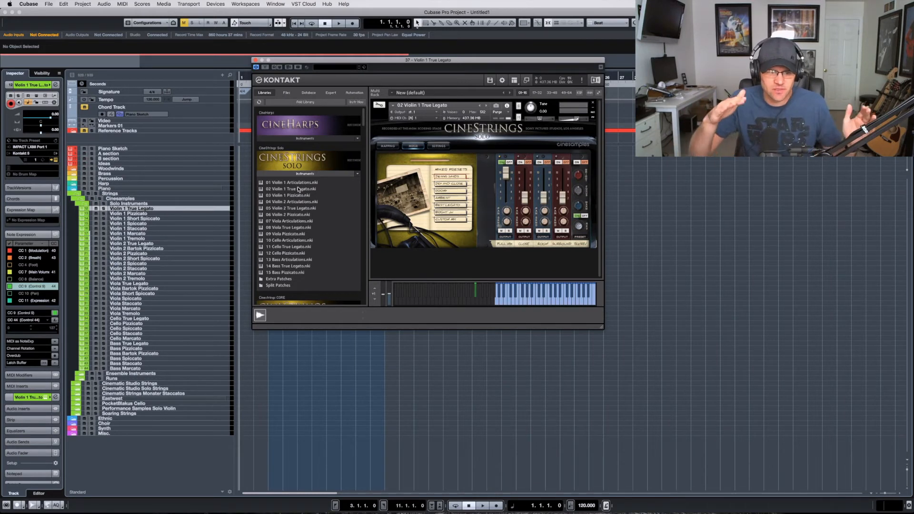
pyautogui.click(283, 279)
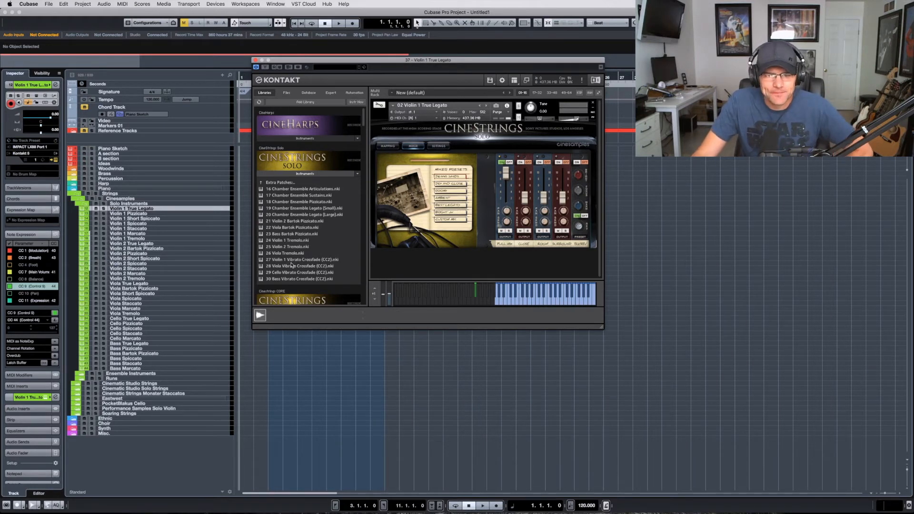
pyautogui.click(281, 183)
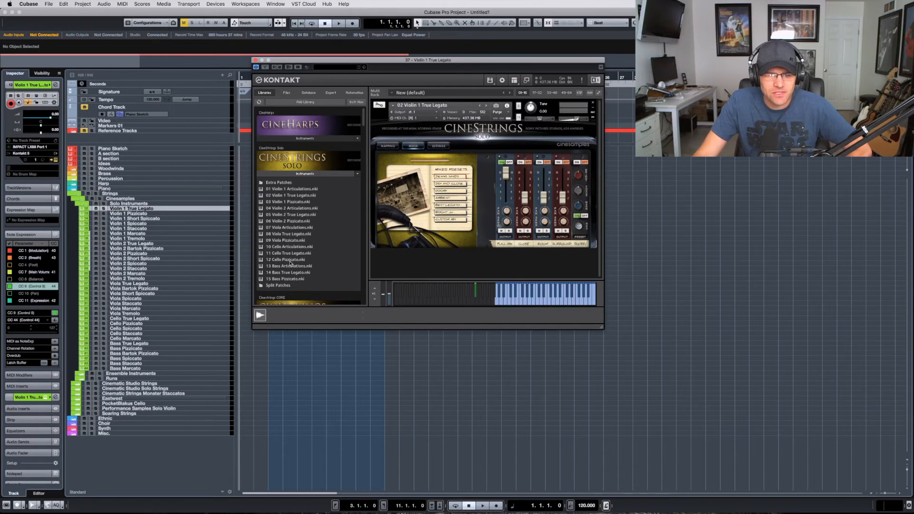
pyautogui.scroll(-2, 284, 282)
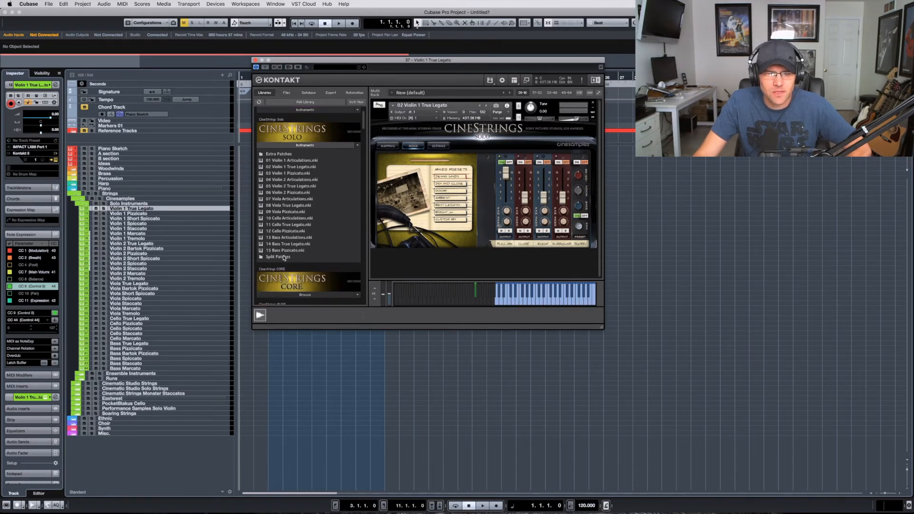
pyautogui.click(283, 257)
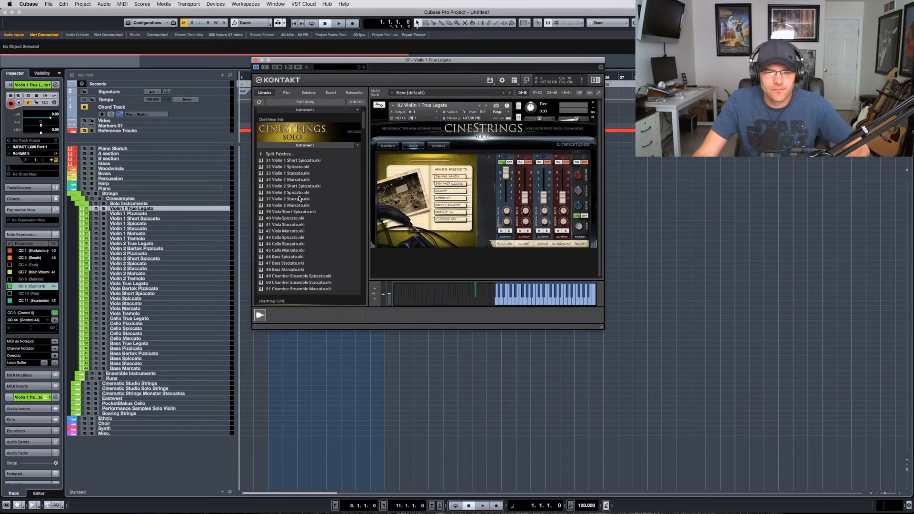
pyautogui.scroll(1, 298, 197)
pyautogui.click(283, 164)
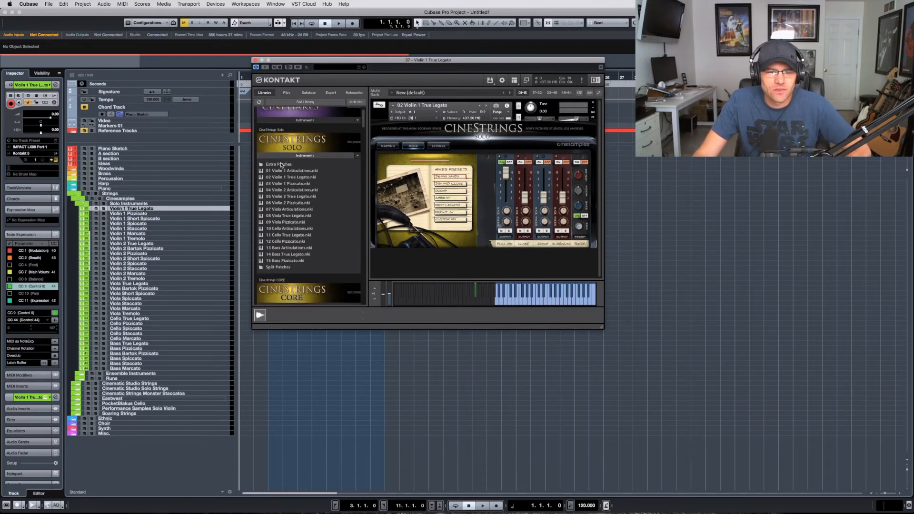
pyautogui.click(283, 156)
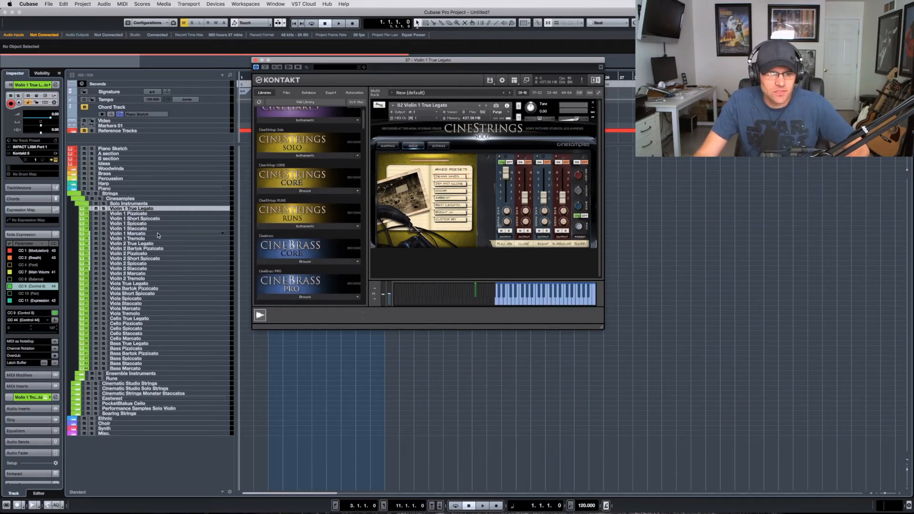
# Audition the Violin 1 True Legato track in the Cinesamples solo instruments, close its instrument window, and select the Violin 1 Pizzicato track.
pyautogui.click(138, 213)
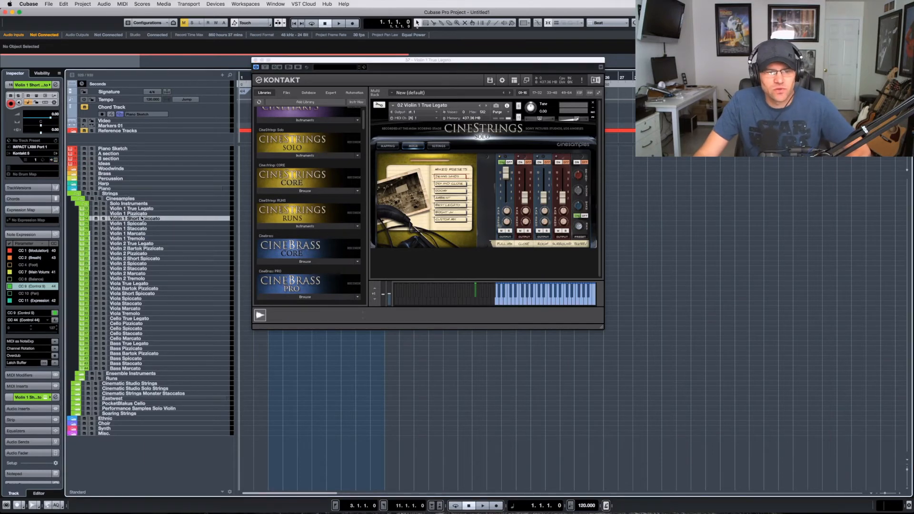
pyautogui.click(141, 213)
pyautogui.click(142, 210)
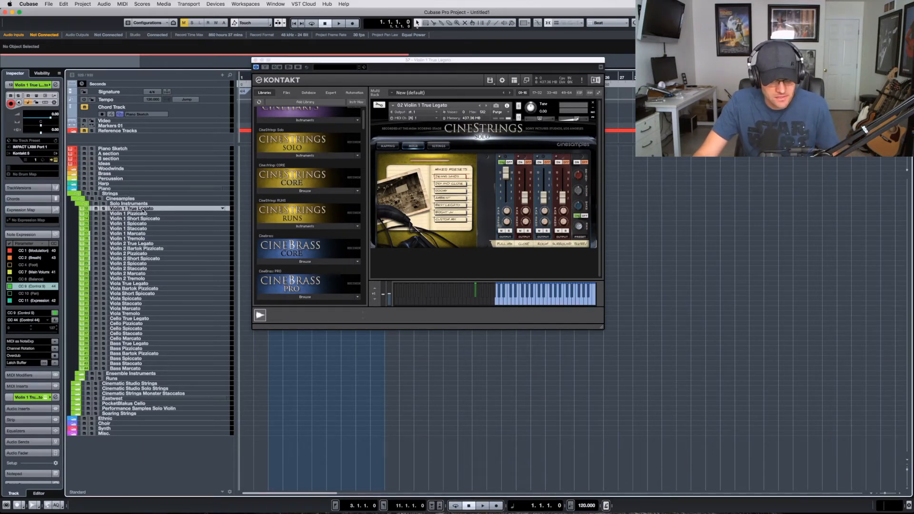
pyautogui.click(141, 214)
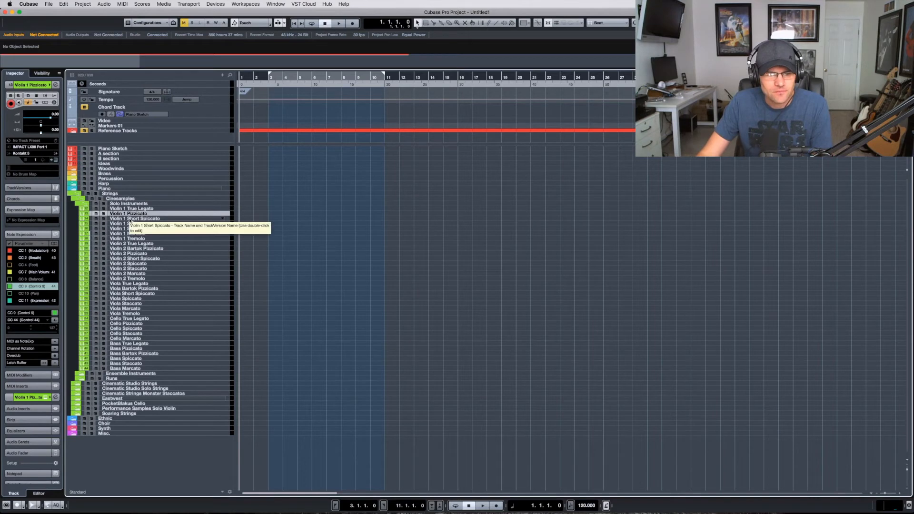
# Audition the Violin 1 Short Spiccato, Spiccato, Staccato, Marcato and Tremolo tracks, comparing the short articulations with one another.
pyautogui.click(129, 219)
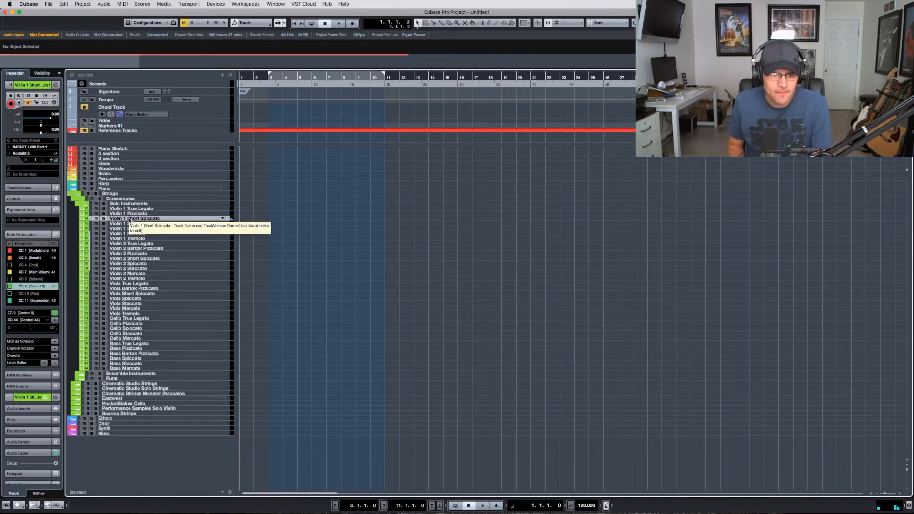
pyautogui.click(126, 223)
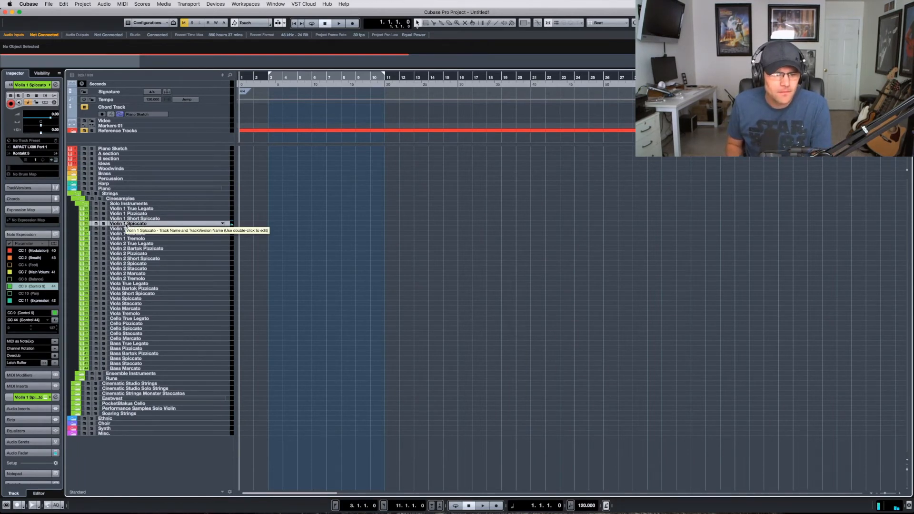
pyautogui.press('Down')
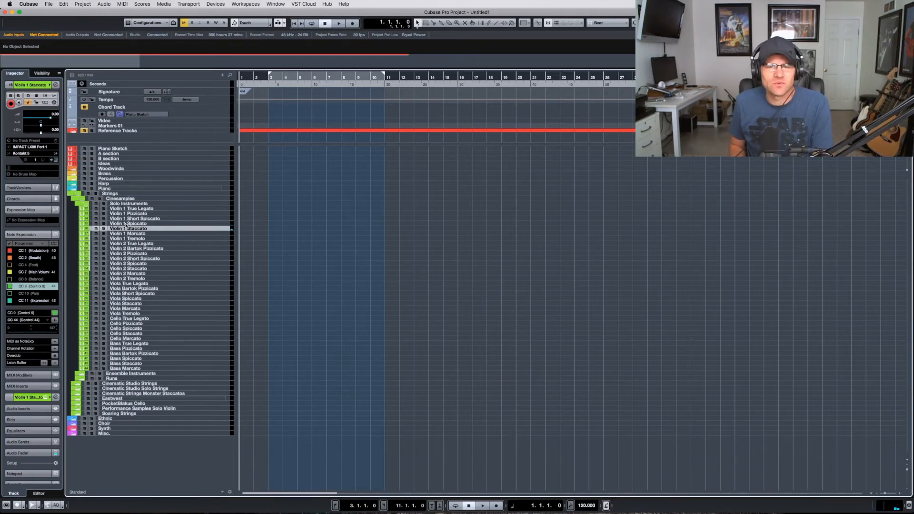
pyautogui.press('Up')
pyautogui.press('Up')
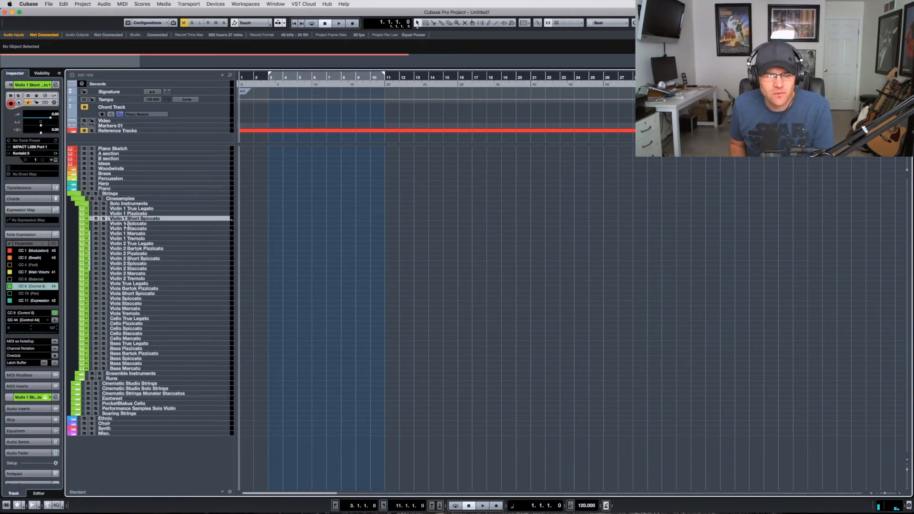
pyautogui.press('Down')
pyautogui.press('Down')
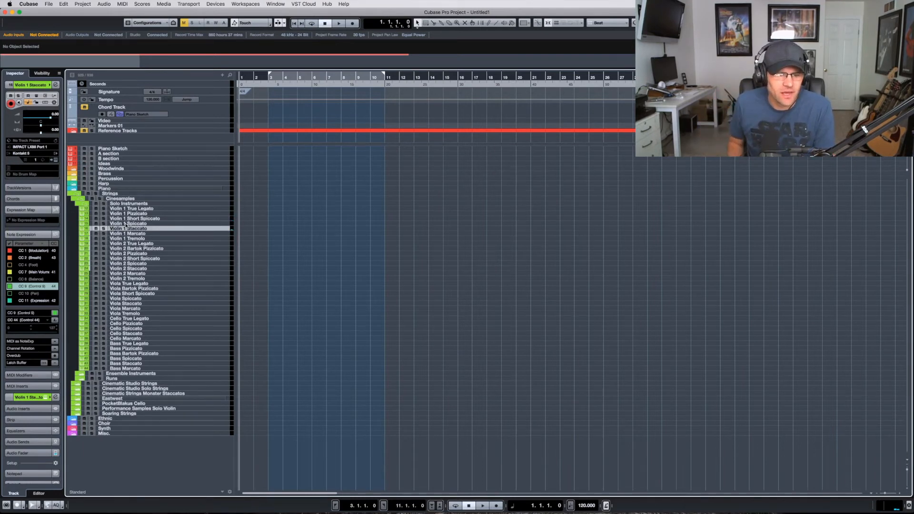
pyautogui.press('Down')
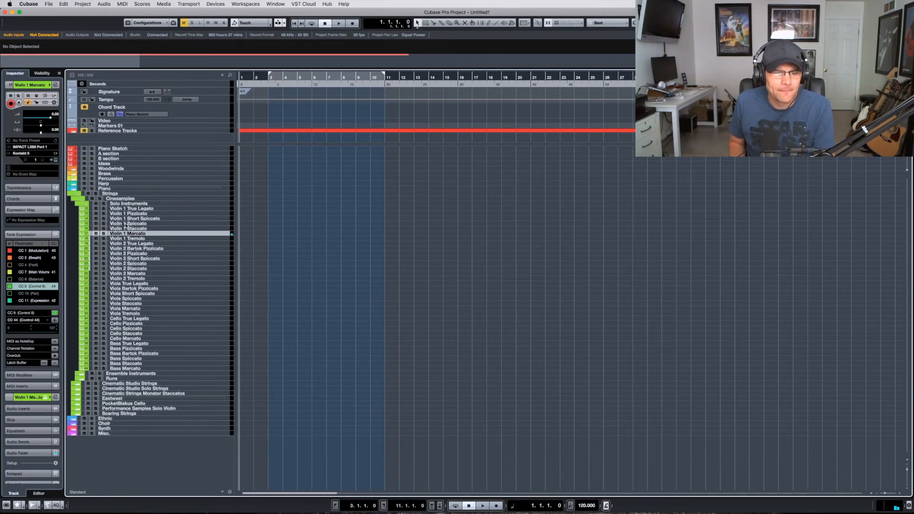
pyautogui.press('Down')
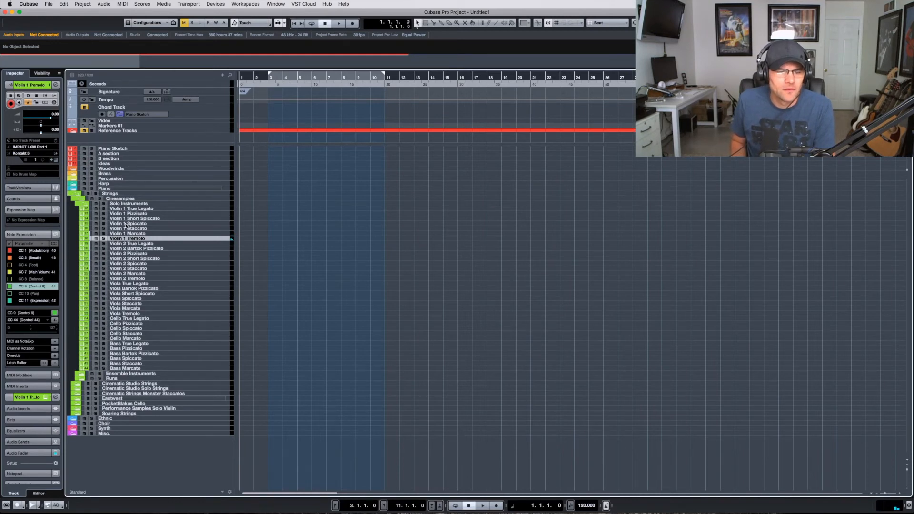
# Audition the Violin 2 Bartok Pizzicato track and the Viola True Legato, Bartok Pizzicato, Short Spiccato, Spiccato and Staccato tracks.
pyautogui.click(135, 249)
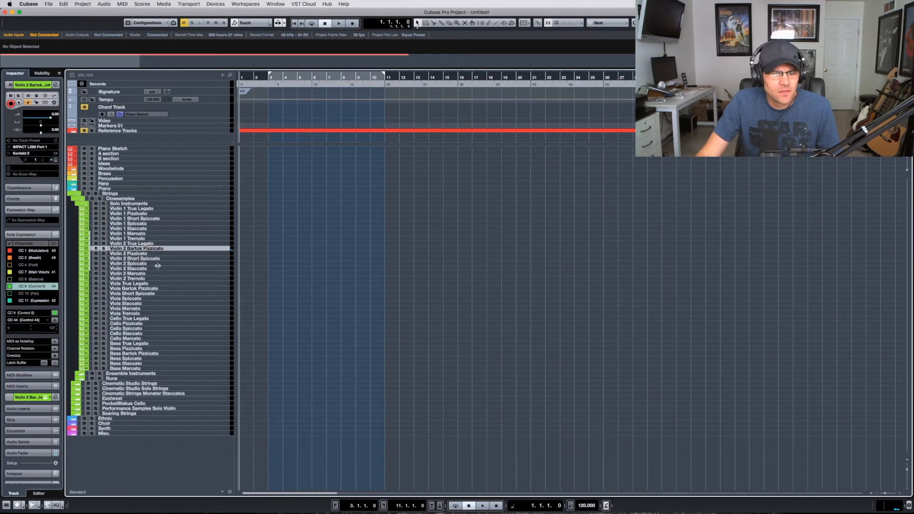
pyautogui.click(150, 284)
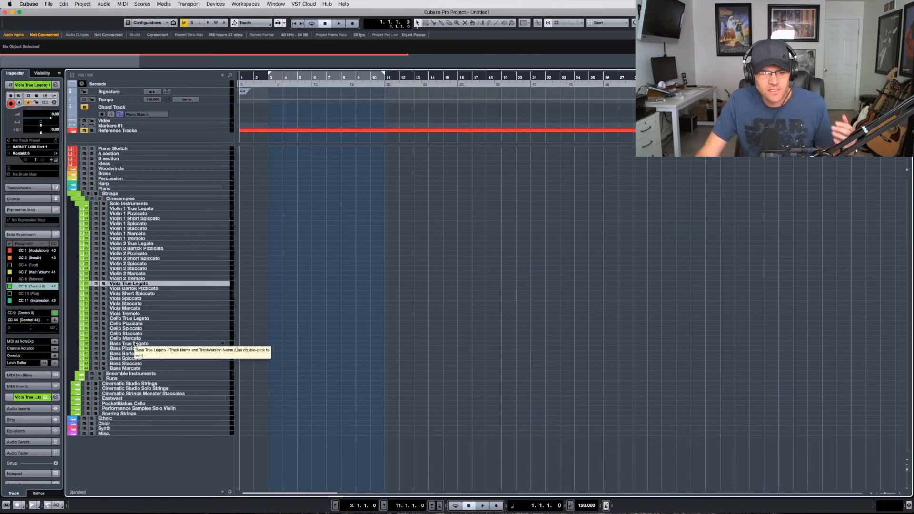
pyautogui.click(133, 289)
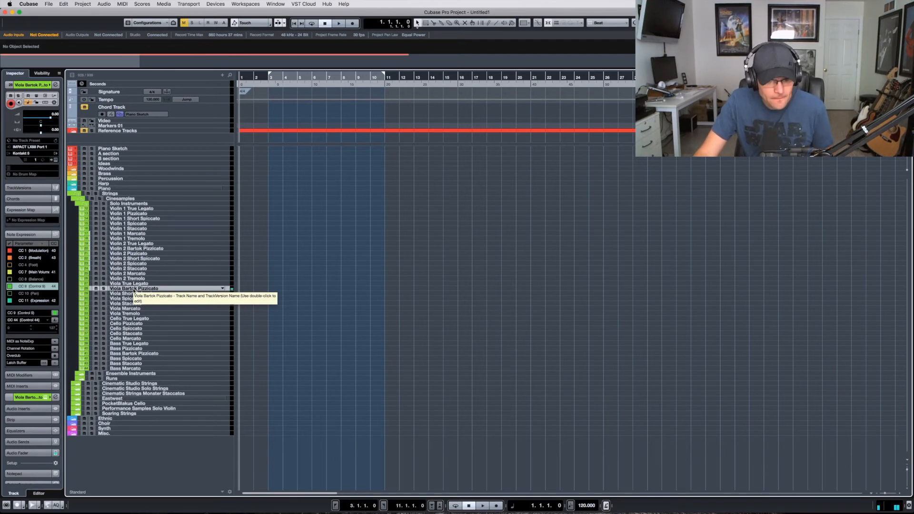
pyautogui.click(130, 293)
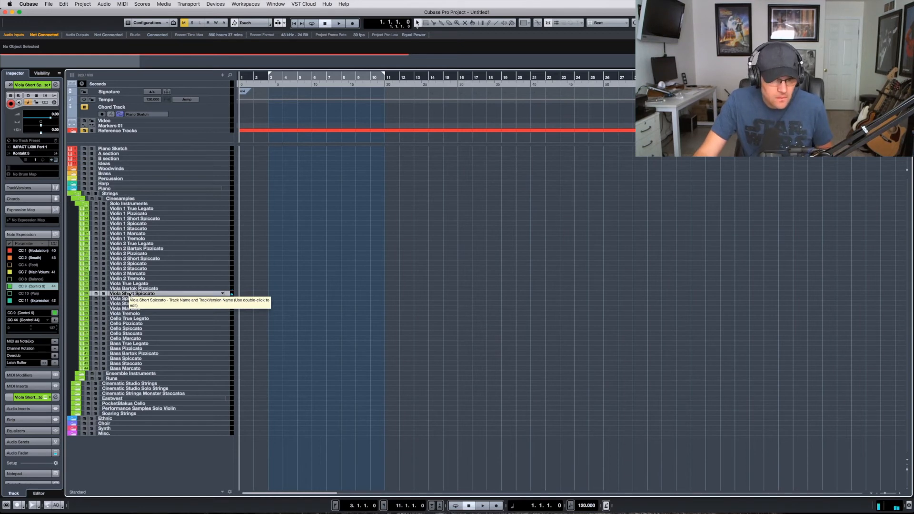
pyautogui.click(127, 299)
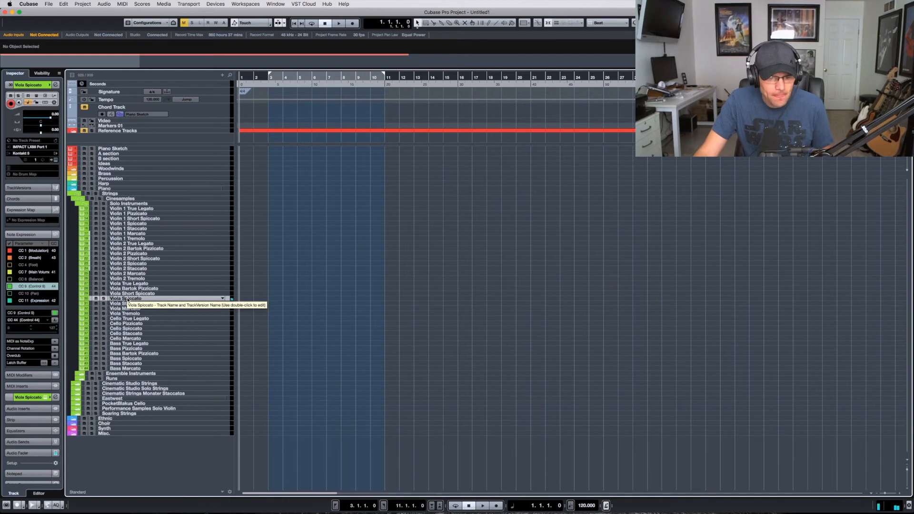
pyautogui.click(129, 305)
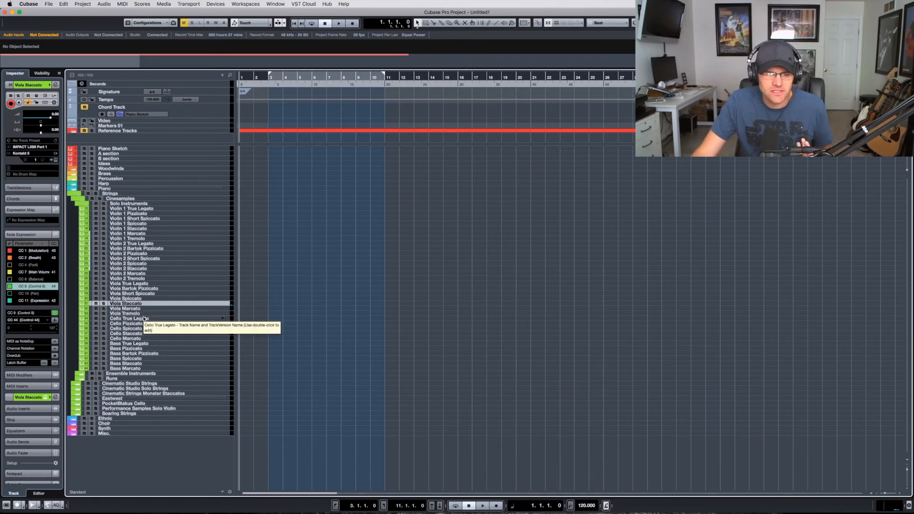
# Audition the solo Cello tracks one by one: True Legato, Pizzicato, Spiccato, Staccato and Marcato.
pyautogui.click(140, 322)
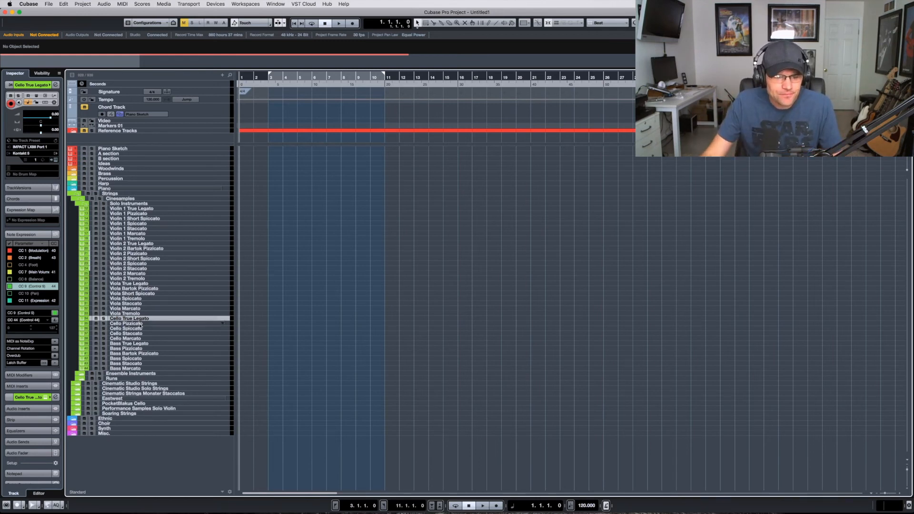
pyautogui.click(140, 324)
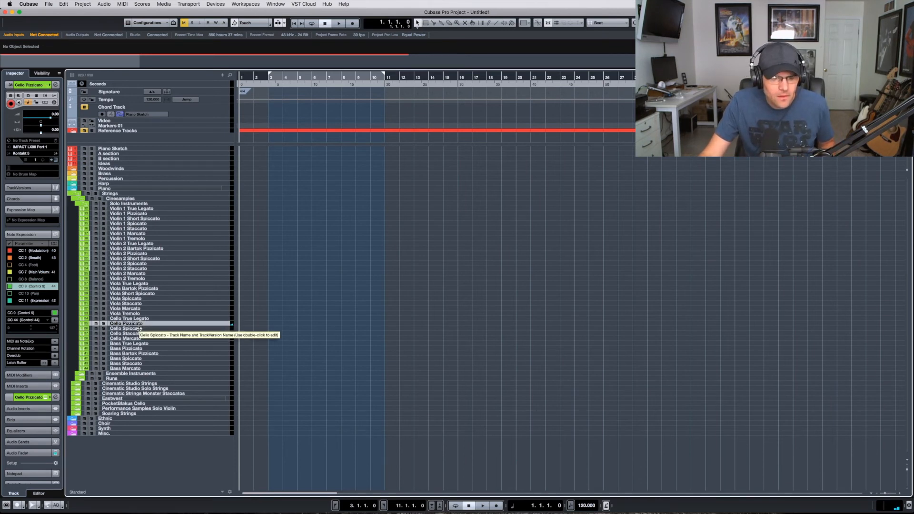
pyautogui.click(138, 329)
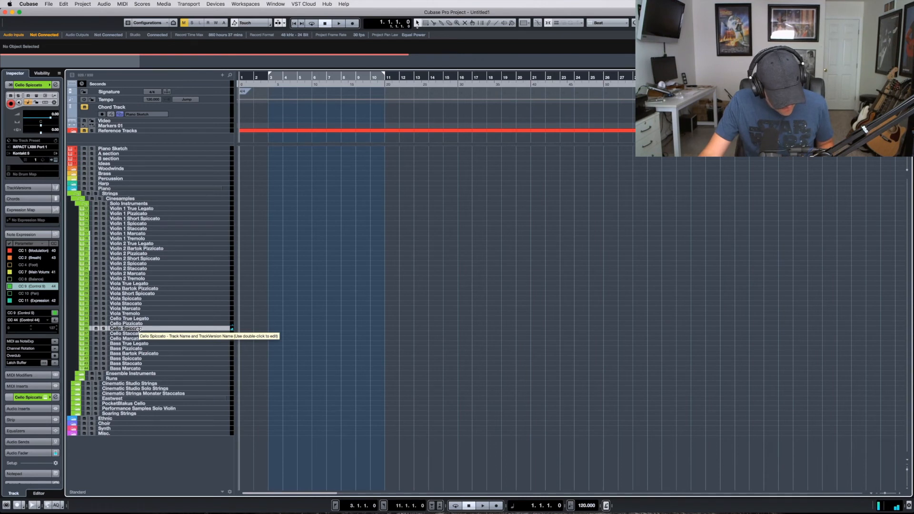
pyautogui.click(139, 333)
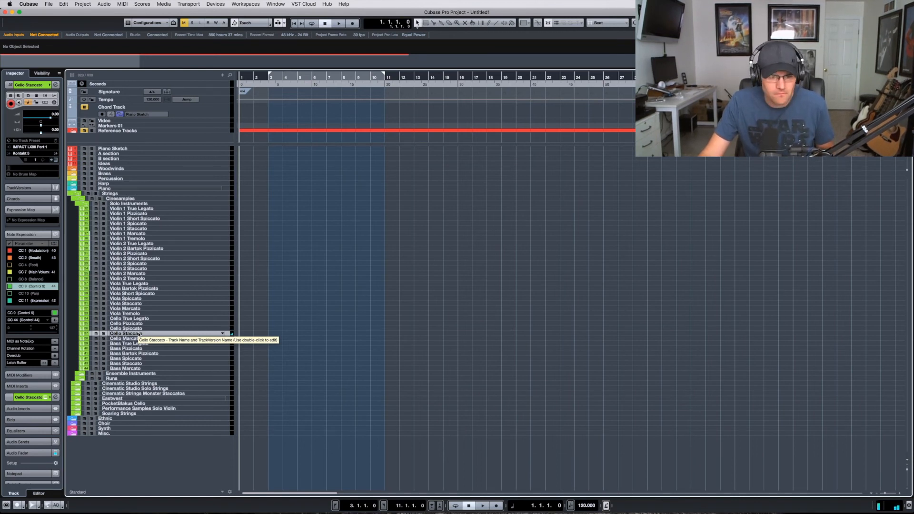
pyautogui.click(135, 339)
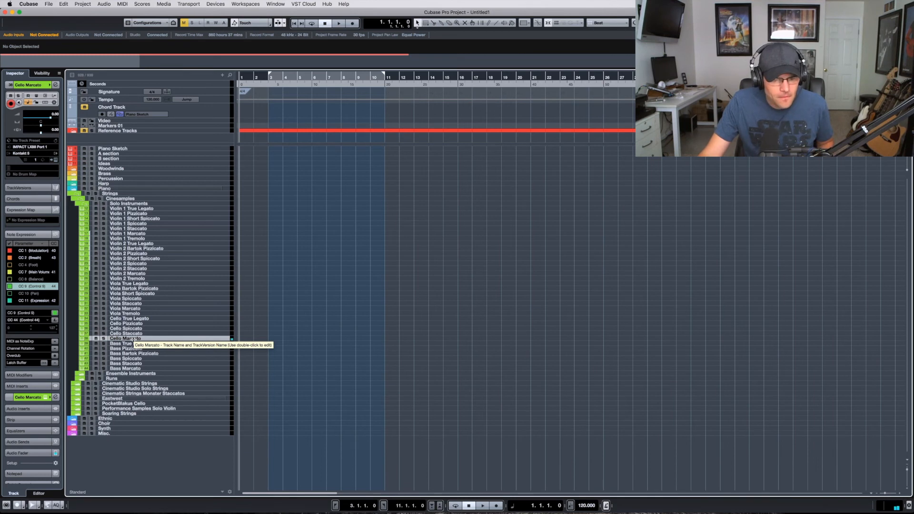
# Audition the solo Bass tracks one by one: True Legato, Pizzicato, Bartok Pizzicato, Spiccato, Staccato and Marcato.
pyautogui.click(134, 343)
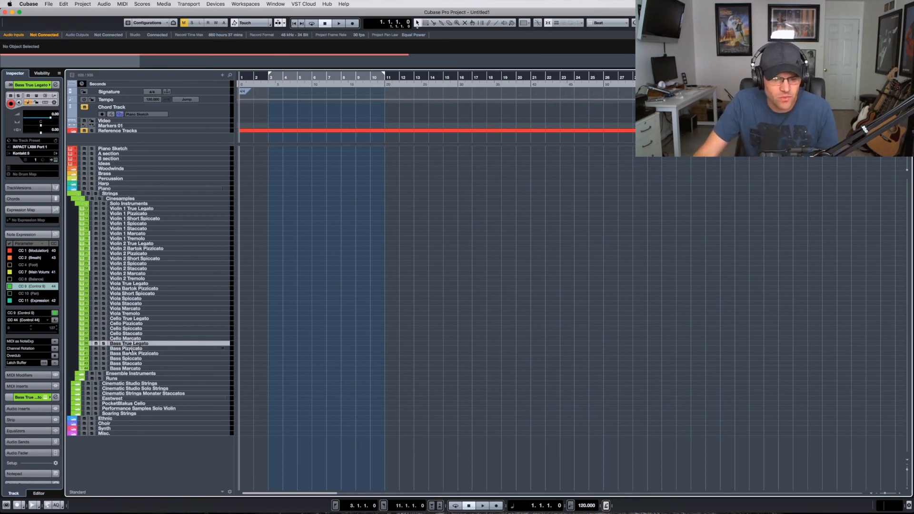
pyautogui.click(130, 349)
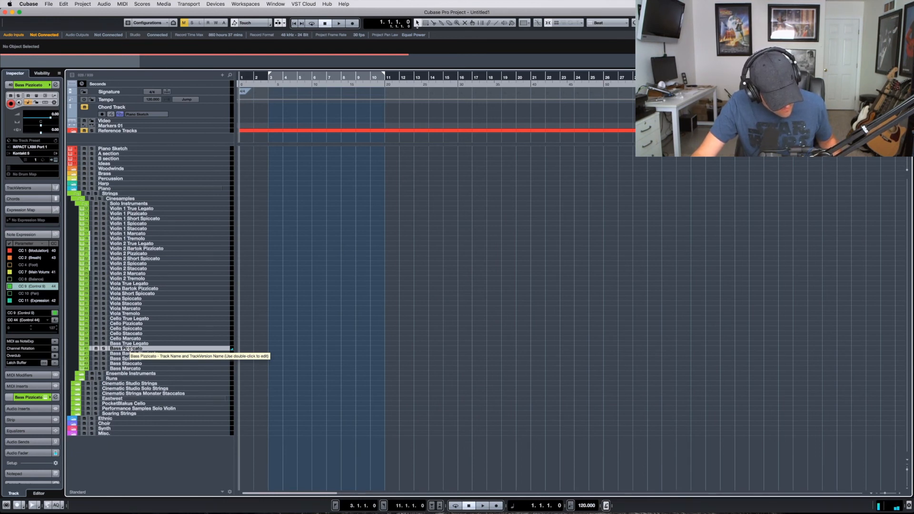
pyautogui.click(127, 354)
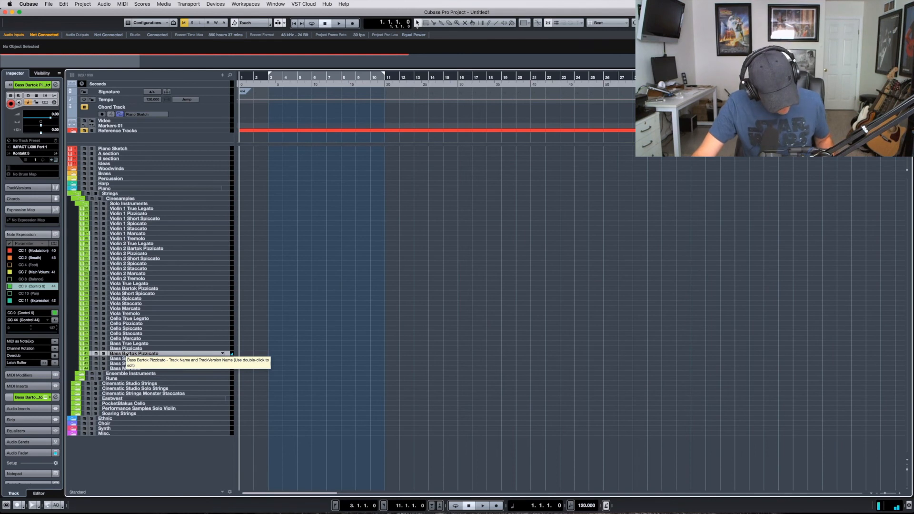
pyautogui.click(125, 359)
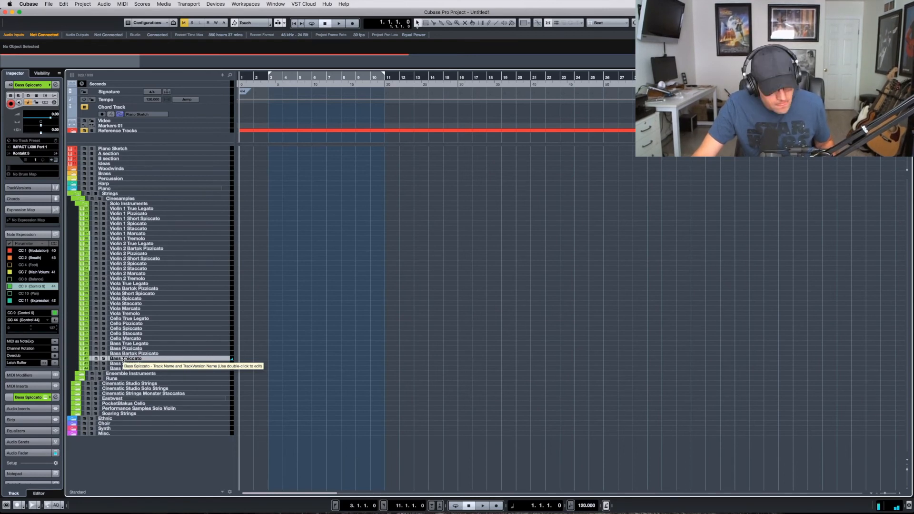
pyautogui.click(122, 364)
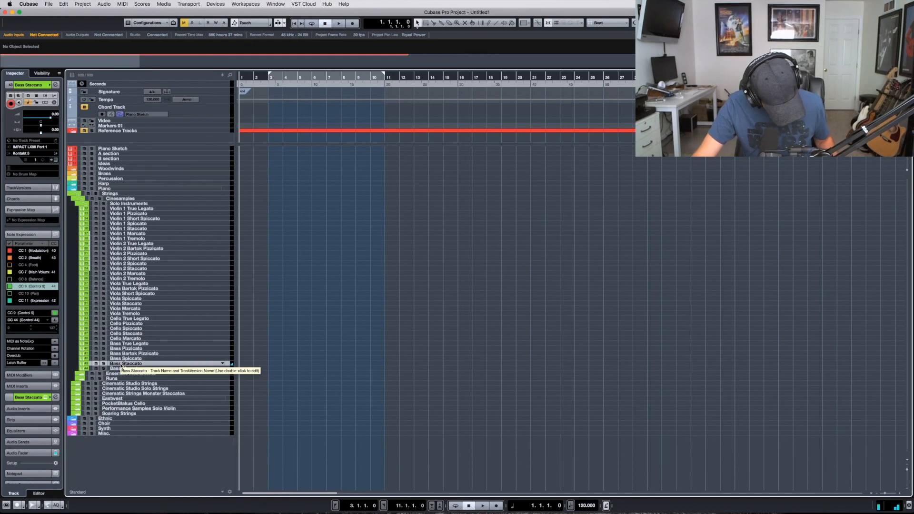
pyautogui.click(127, 369)
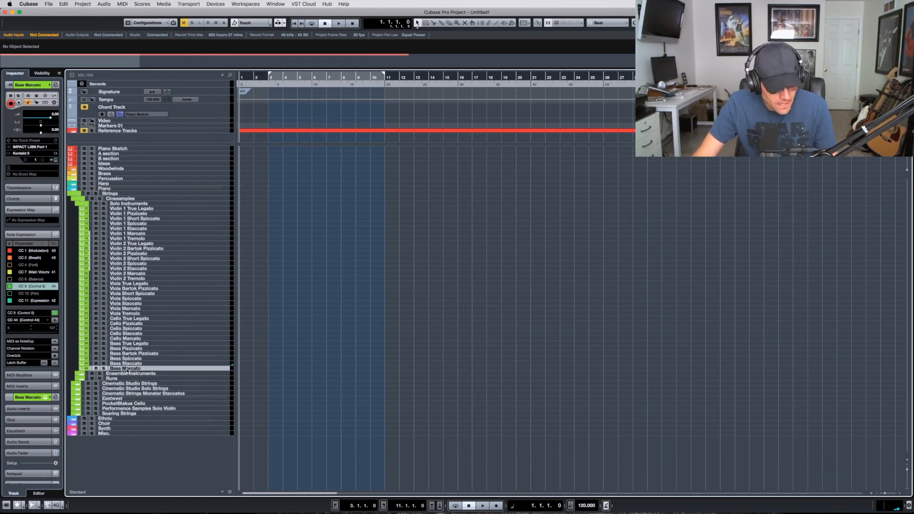